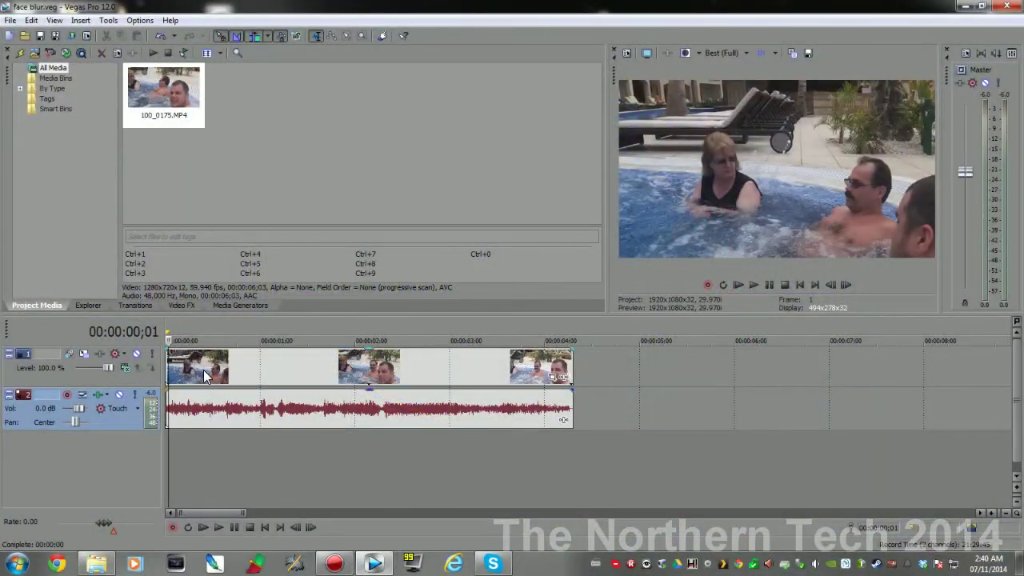
Preview the pool clip, then select it and return to its start
scroll(205, 377, up, 2)
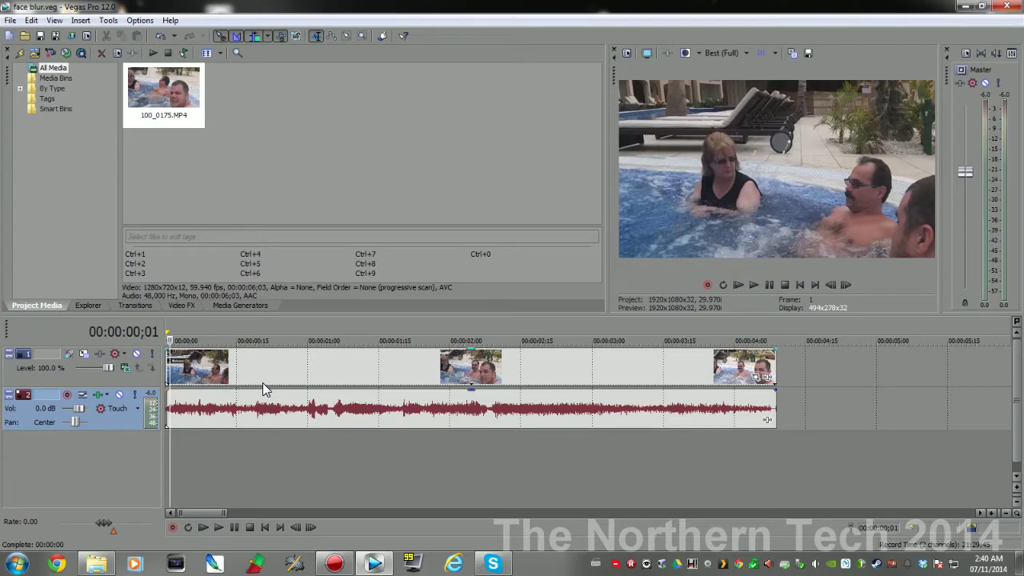
key(space)
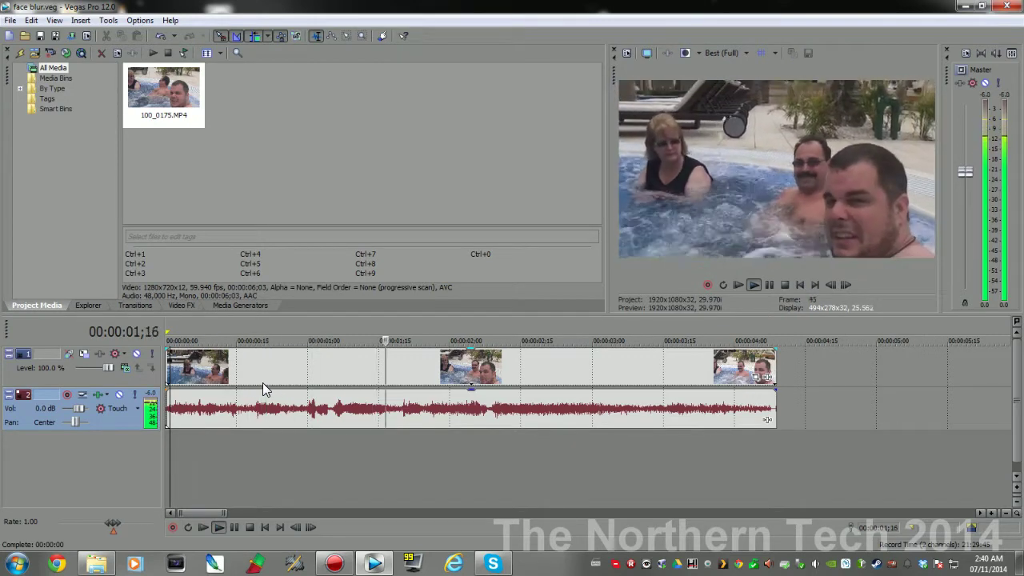
key(Return)
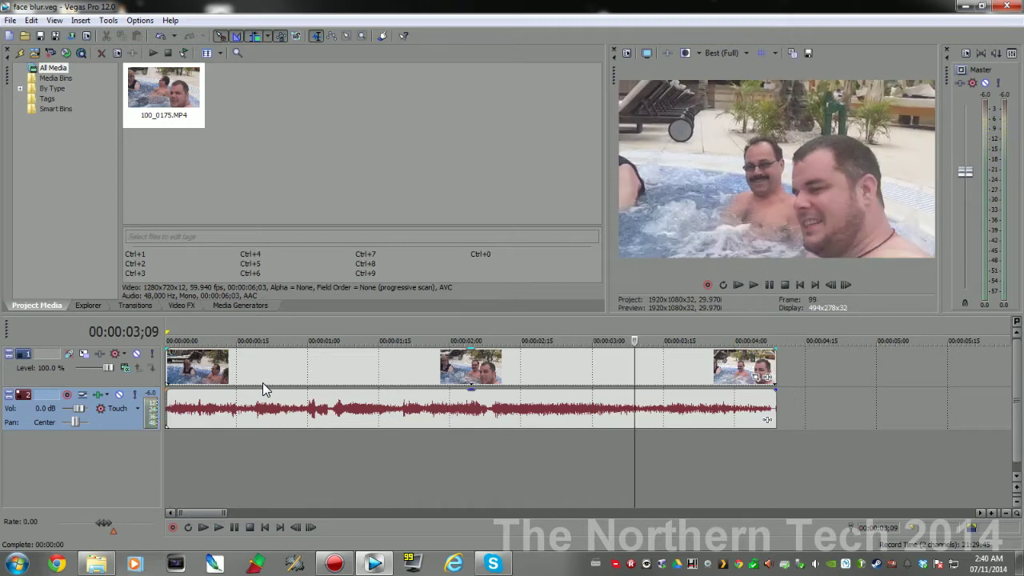
click(174, 367)
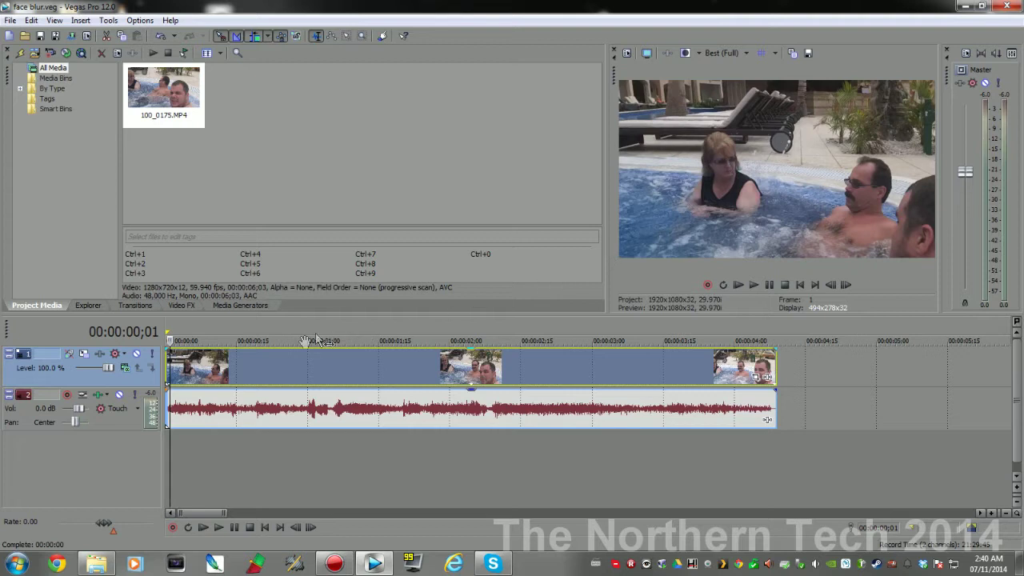
Insert a new empty video track above the pool clip's track
right_click(130, 376)
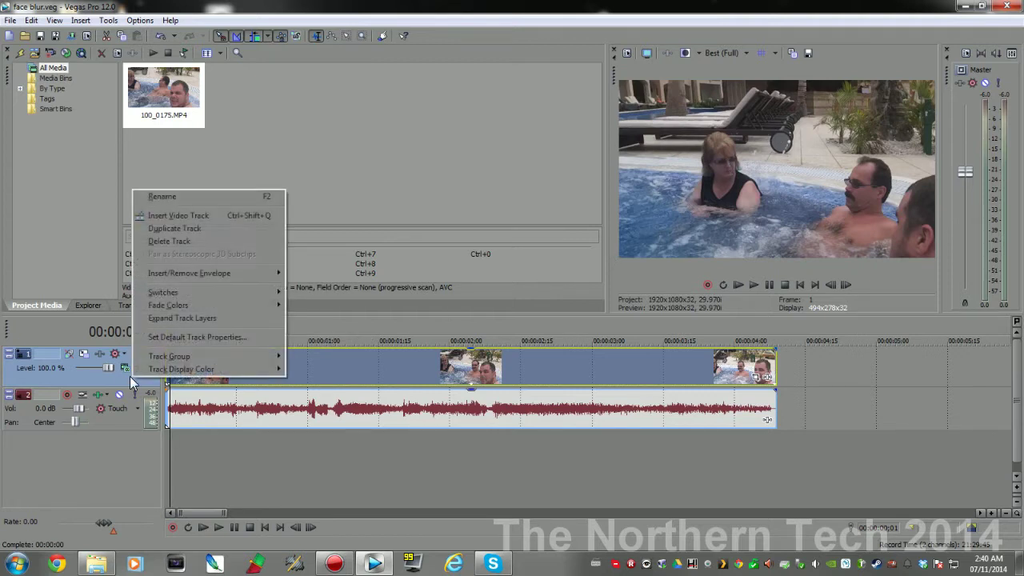
click(202, 213)
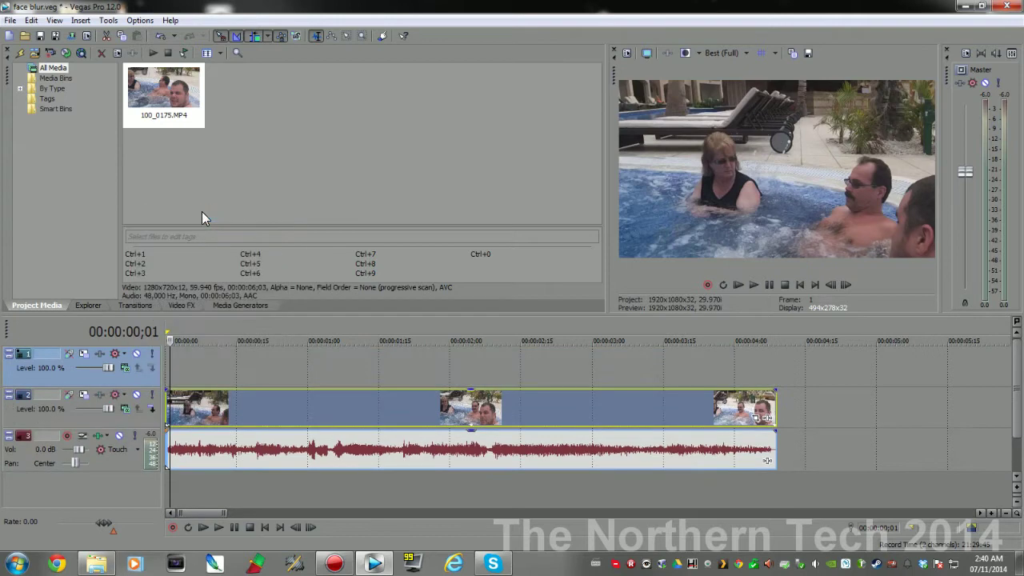
click(81, 20)
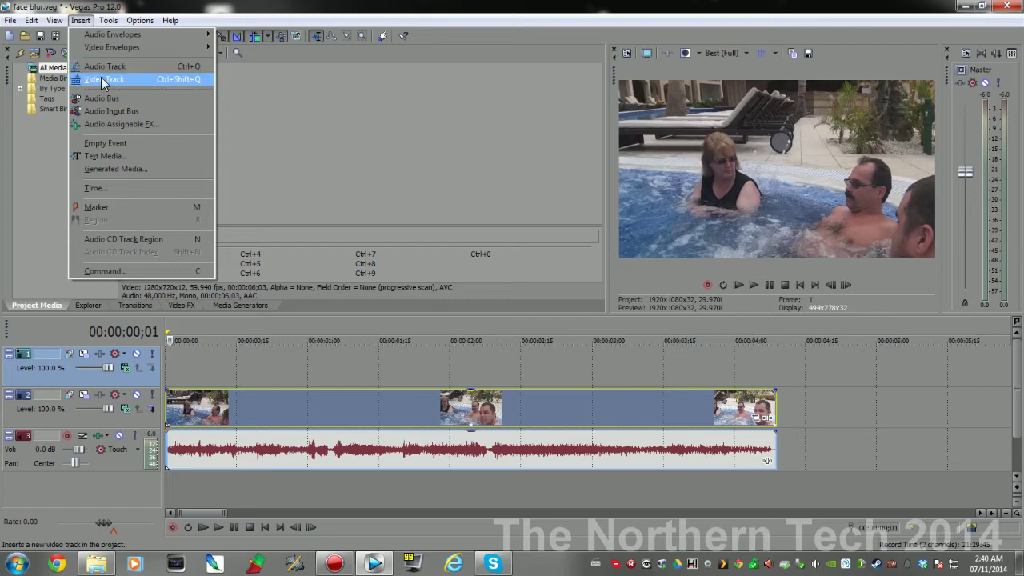
click(252, 399)
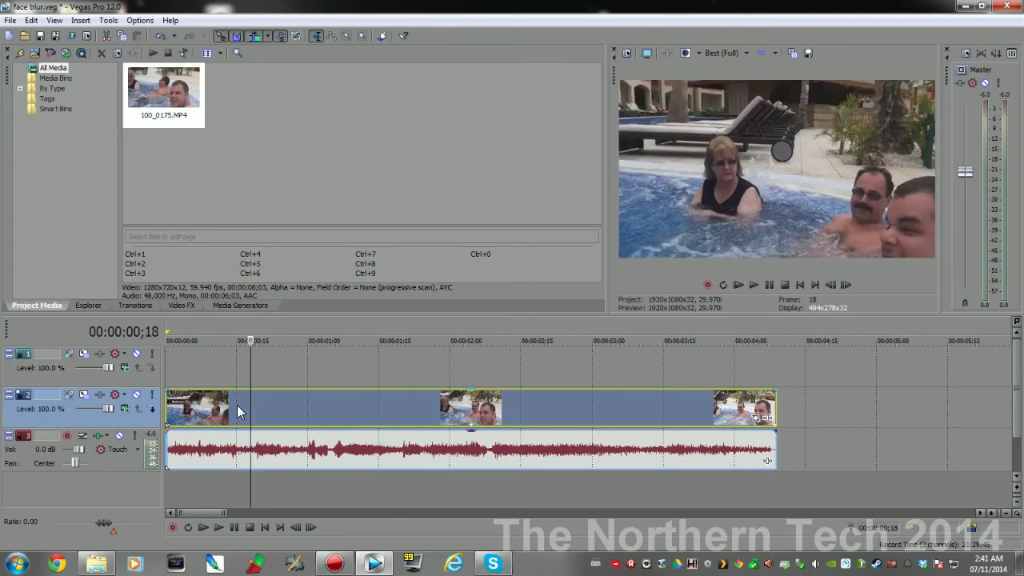
Remove the 100_0175.MP4 video event from its group so it is separate from the audio
right_click(237, 405)
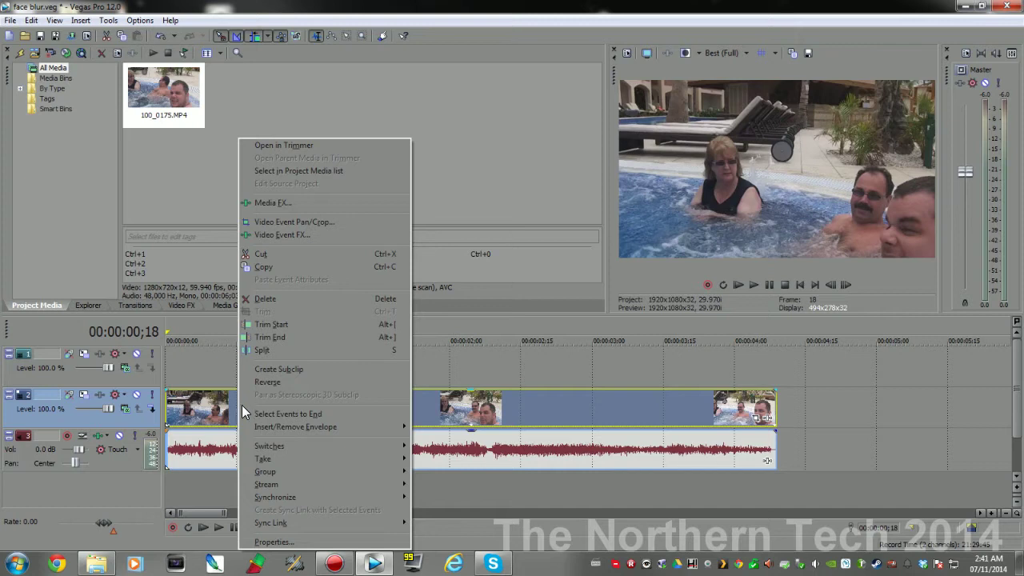
mouse_move(278, 471)
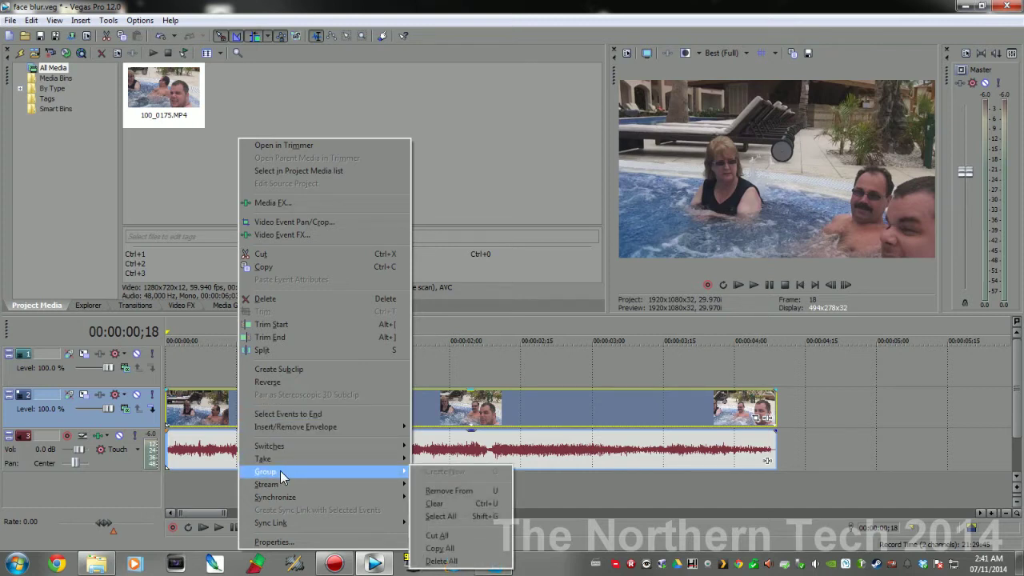
click(444, 491)
click(387, 440)
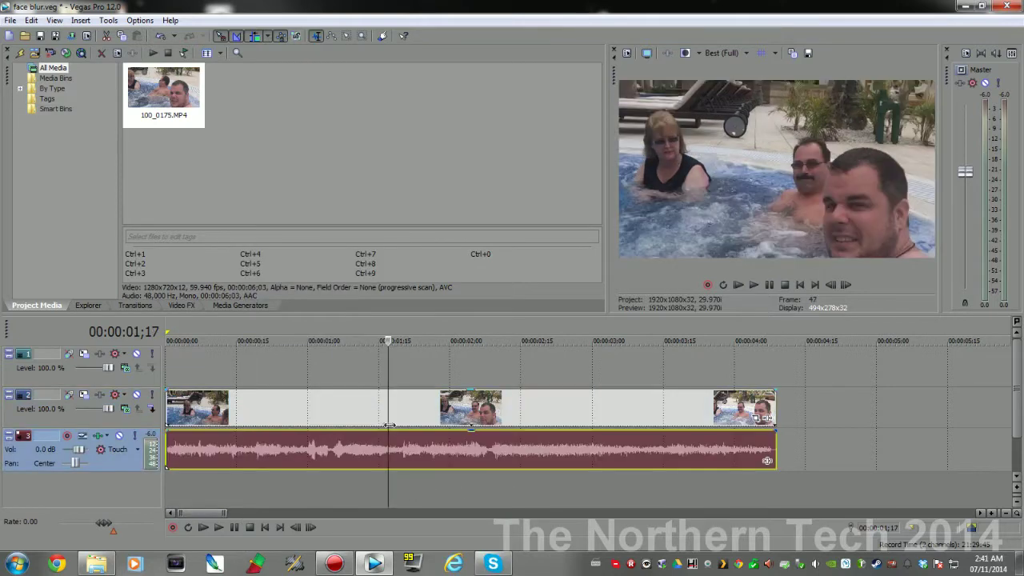
drag(385, 416, 339, 410)
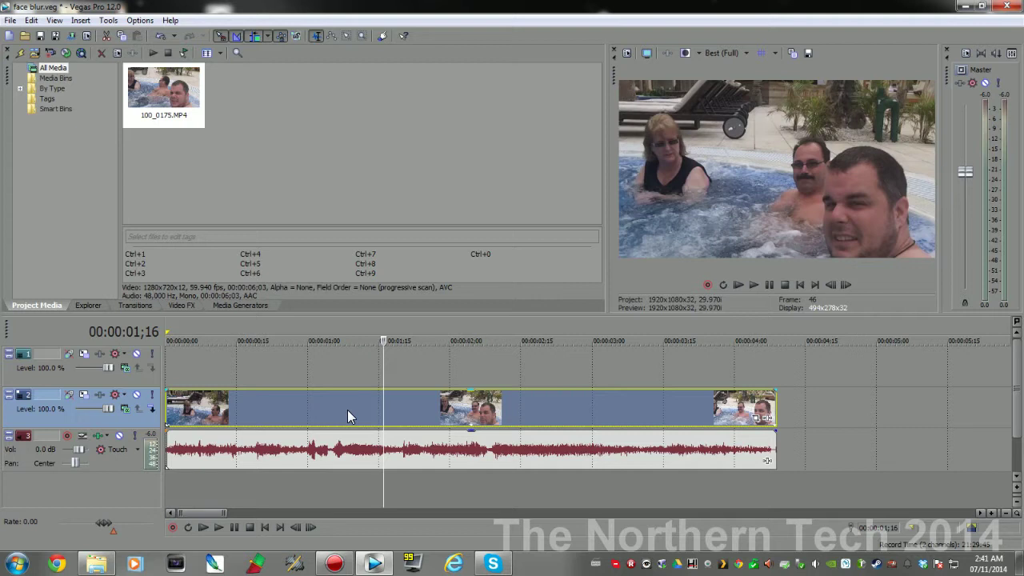
Copy the 100_0175.MP4 video event, paste it onto the top track, and align it at 00:00:00;00
right_click(347, 416)
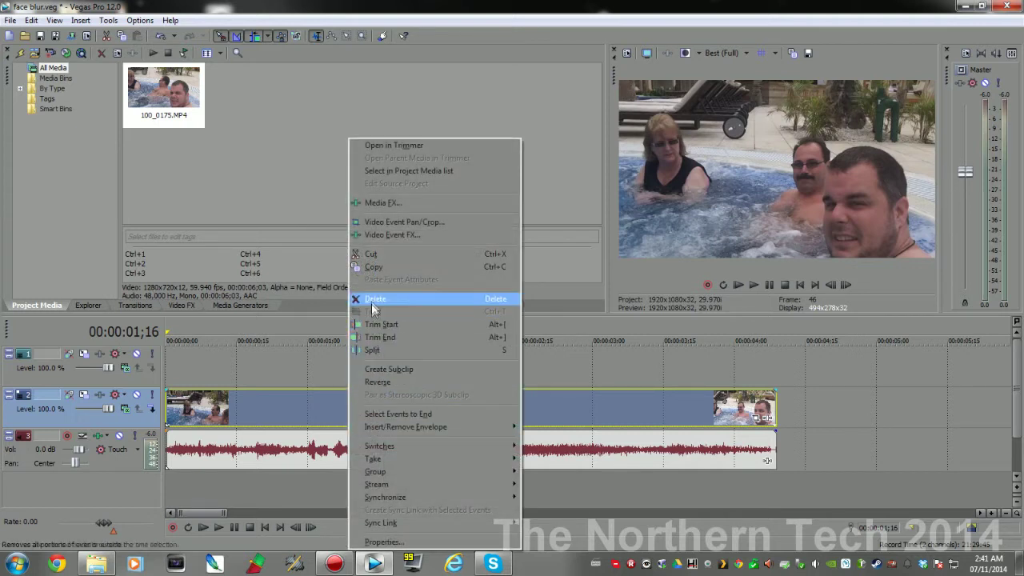
click(373, 267)
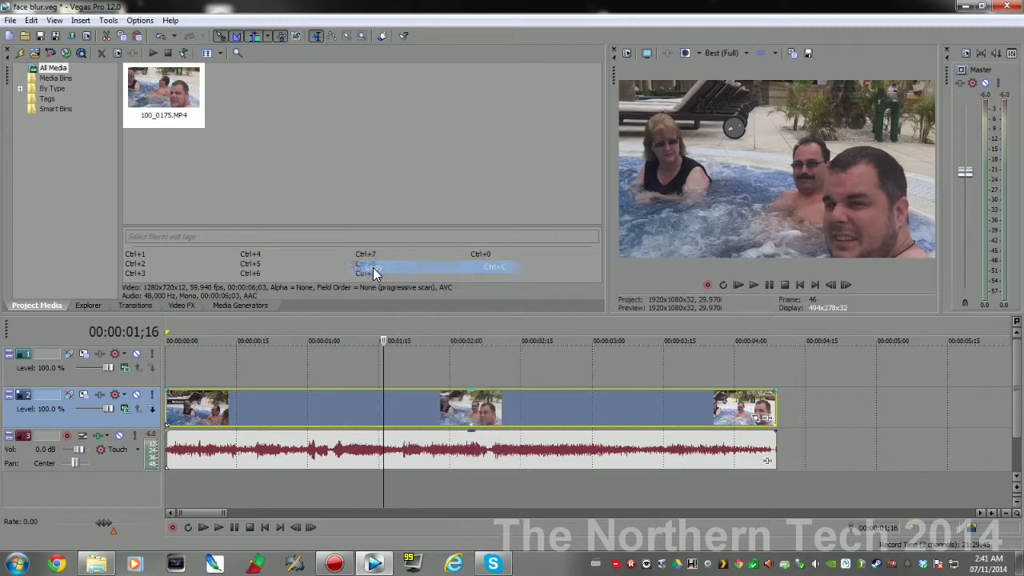
click(314, 362)
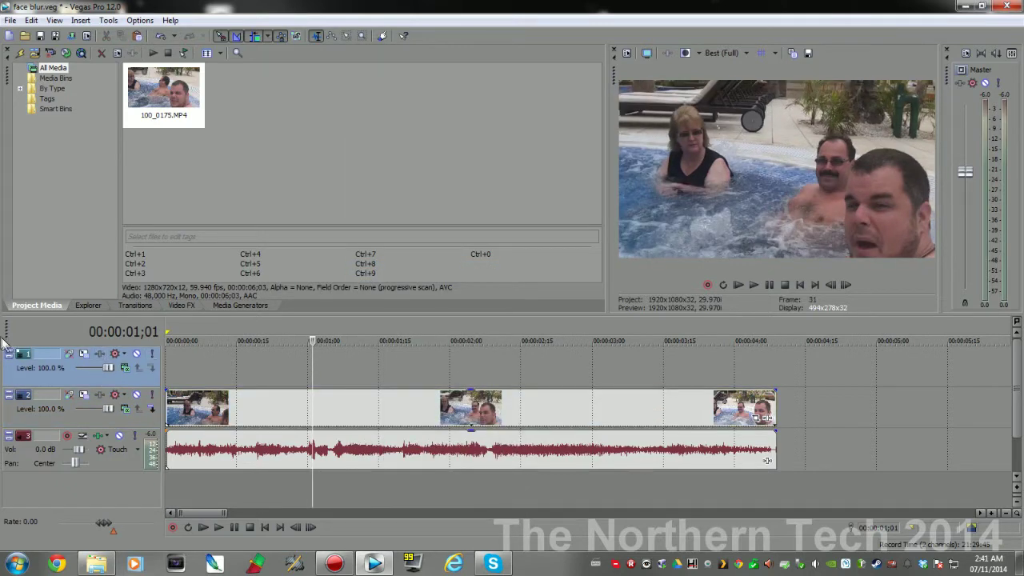
right_click(254, 374)
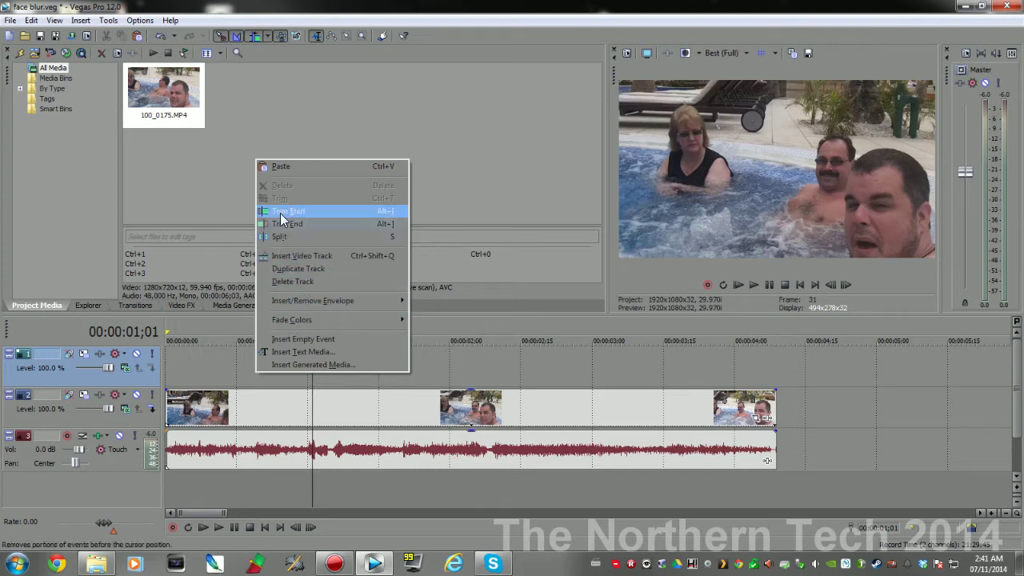
click(284, 164)
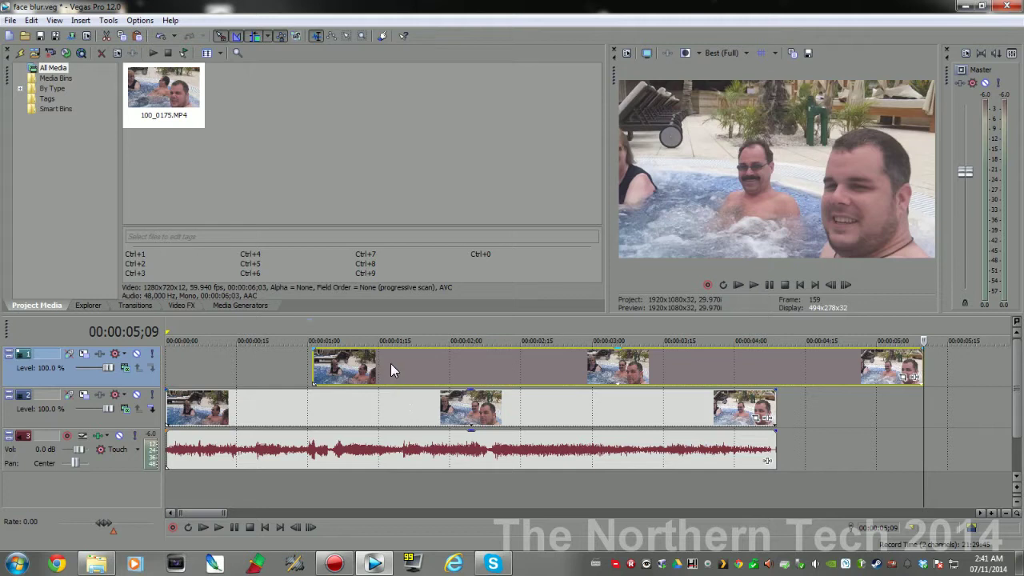
drag(391, 363, 230, 349)
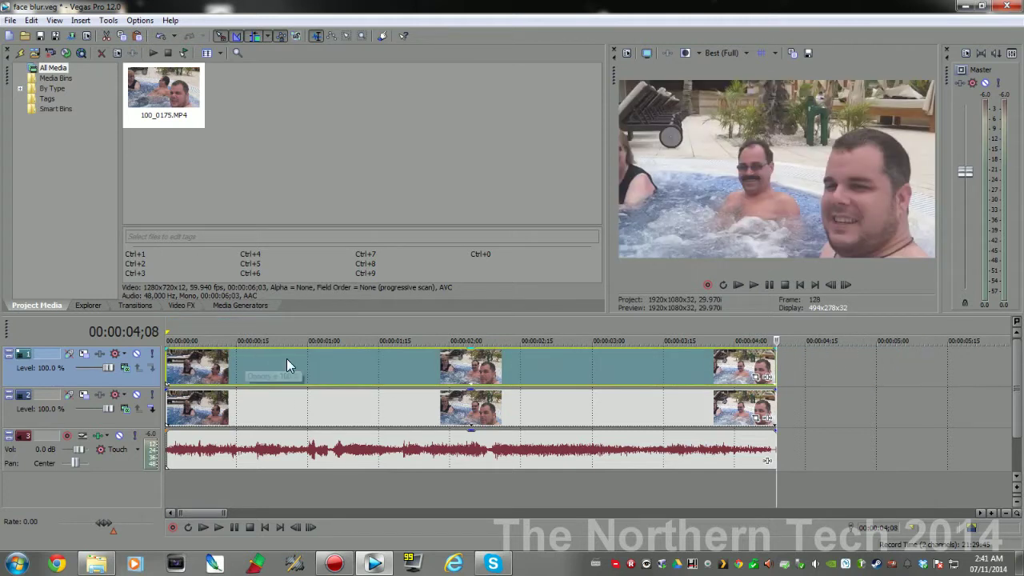
Group the top video copy, original video event and audio event into a new group
ctrl+click(331, 409)
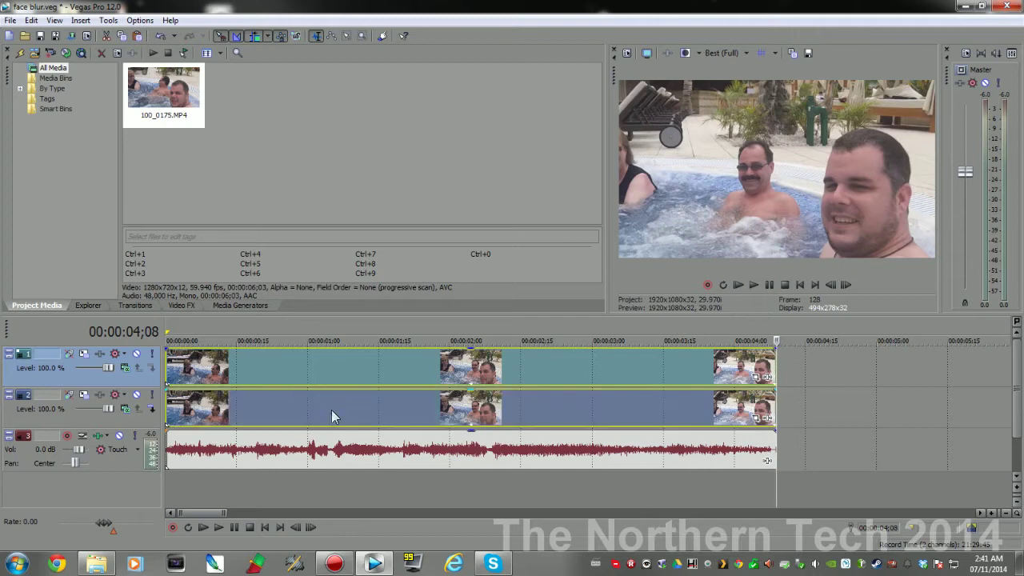
ctrl+click(329, 443)
right_click(330, 443)
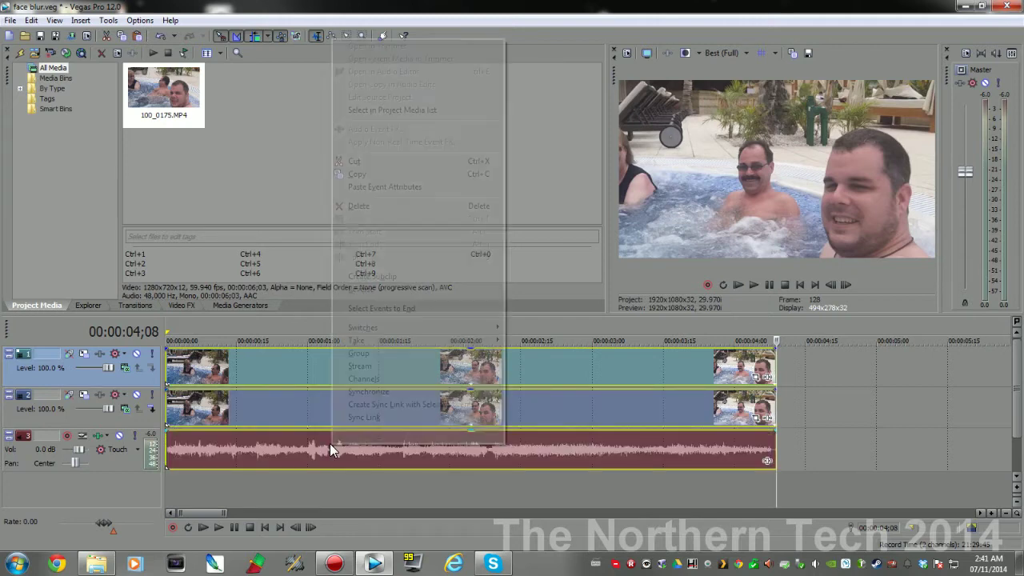
mouse_move(421, 354)
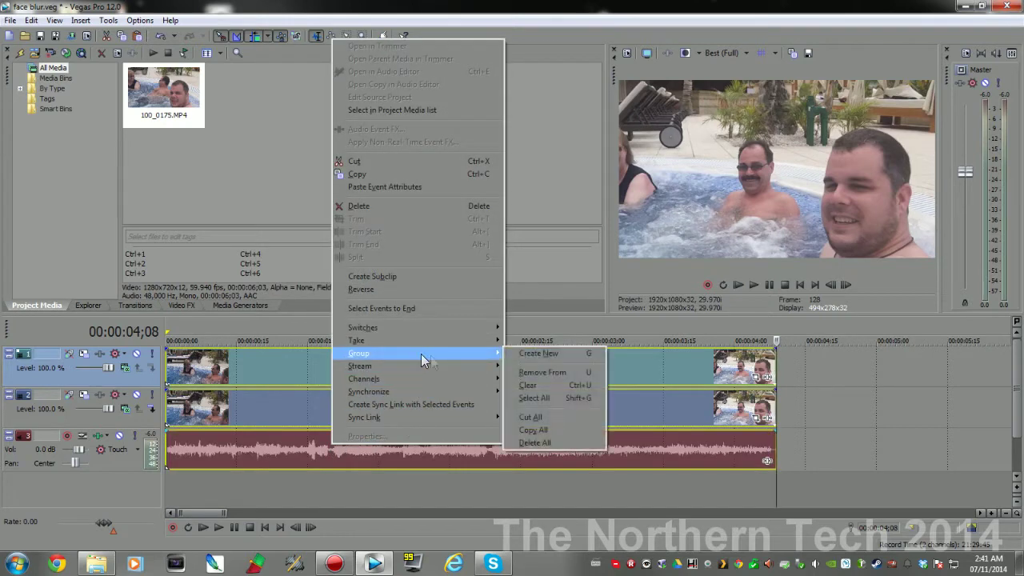
click(536, 357)
Check the grouped events move together and jump the preview to 00:00:02;25
click(477, 410)
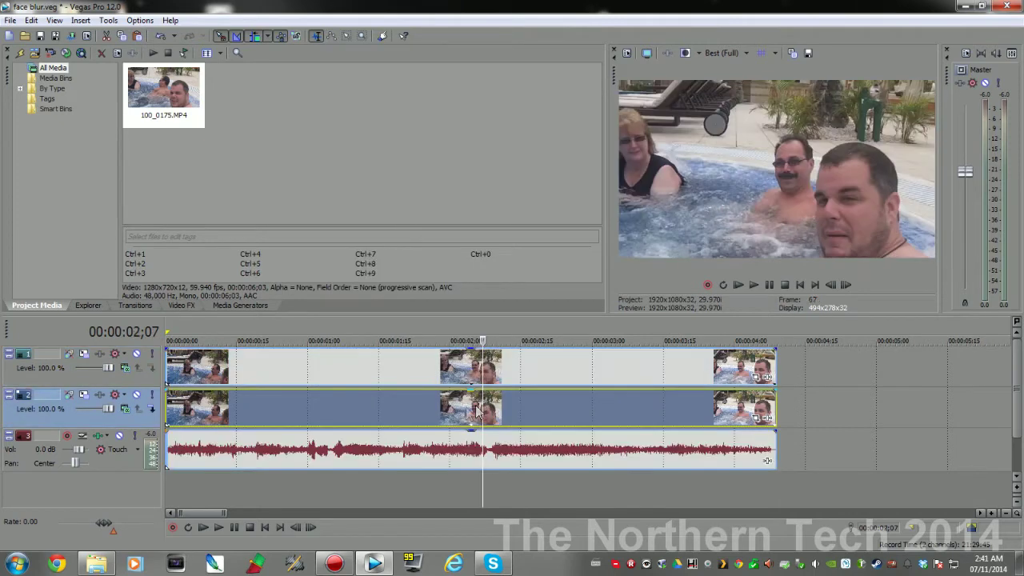
click(880, 432)
drag(621, 410, 568, 416)
click(568, 416)
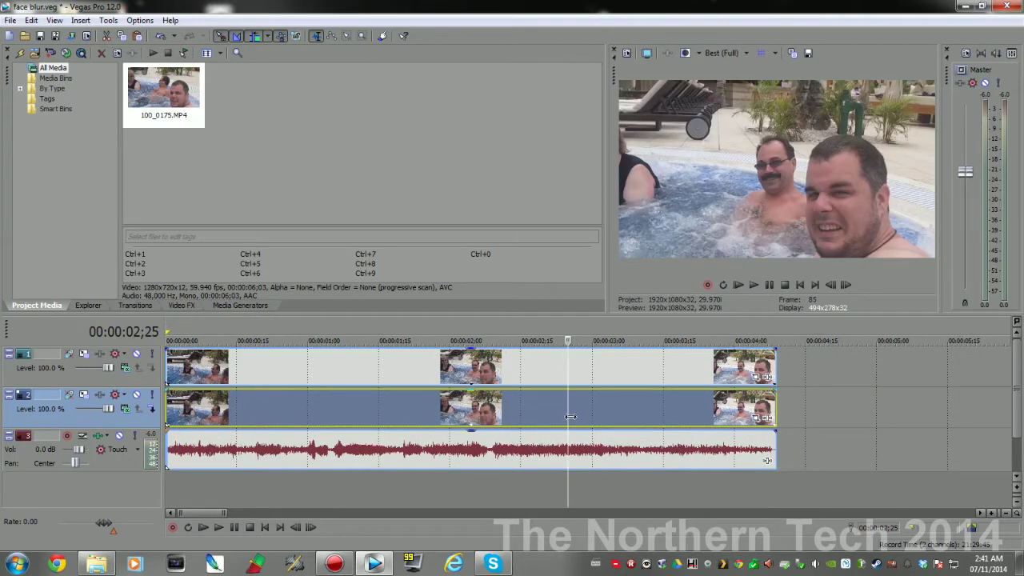
Select the top video copy, return the preview to the start, and open its Event Pan/Crop
click(529, 375)
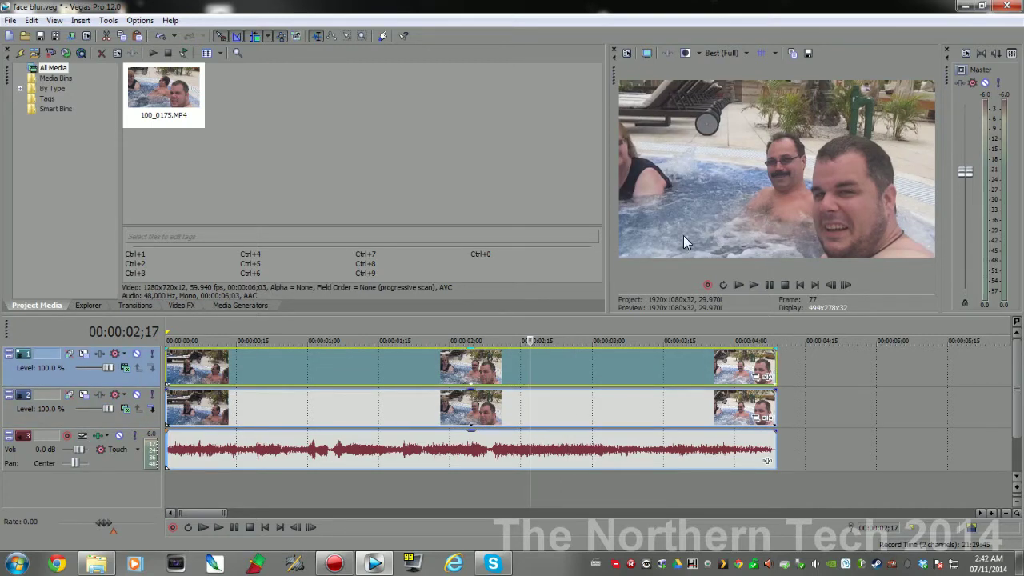
click(478, 407)
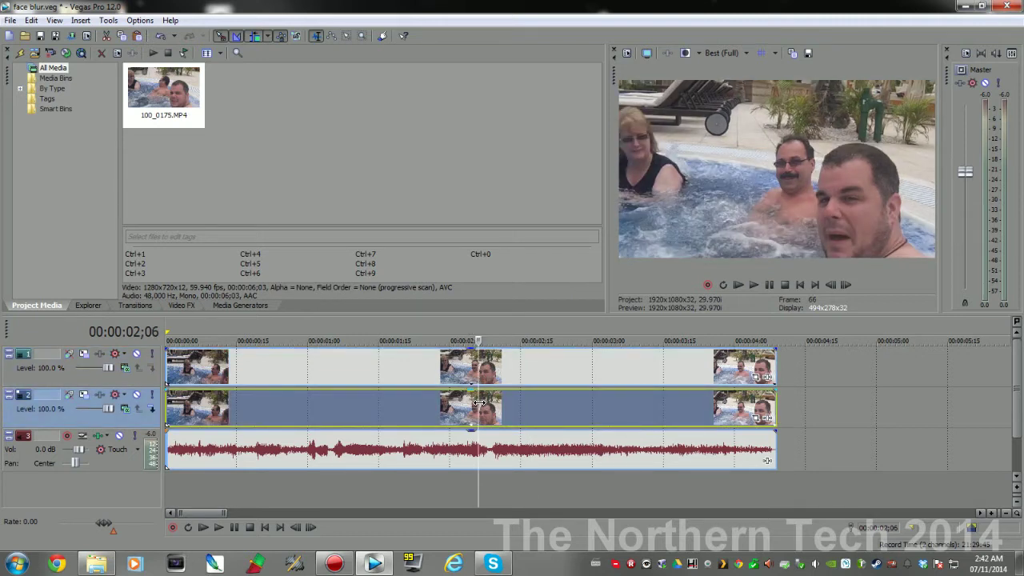
click(507, 373)
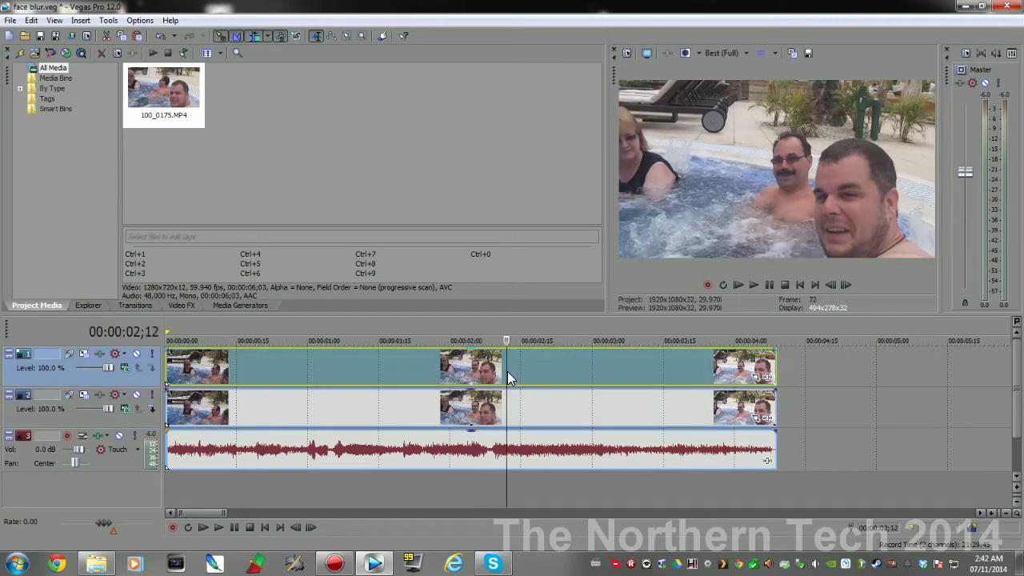
click(169, 360)
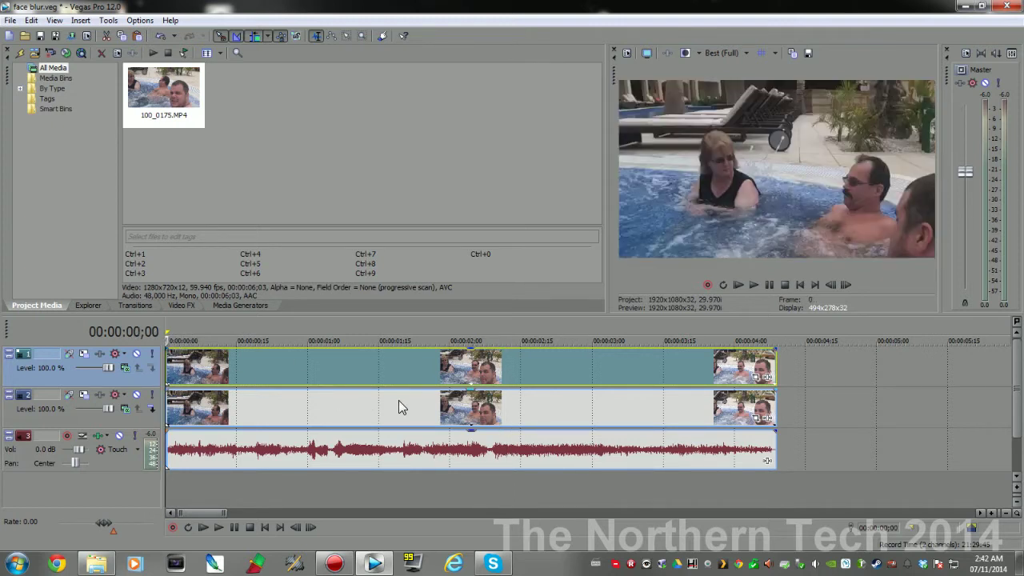
click(757, 378)
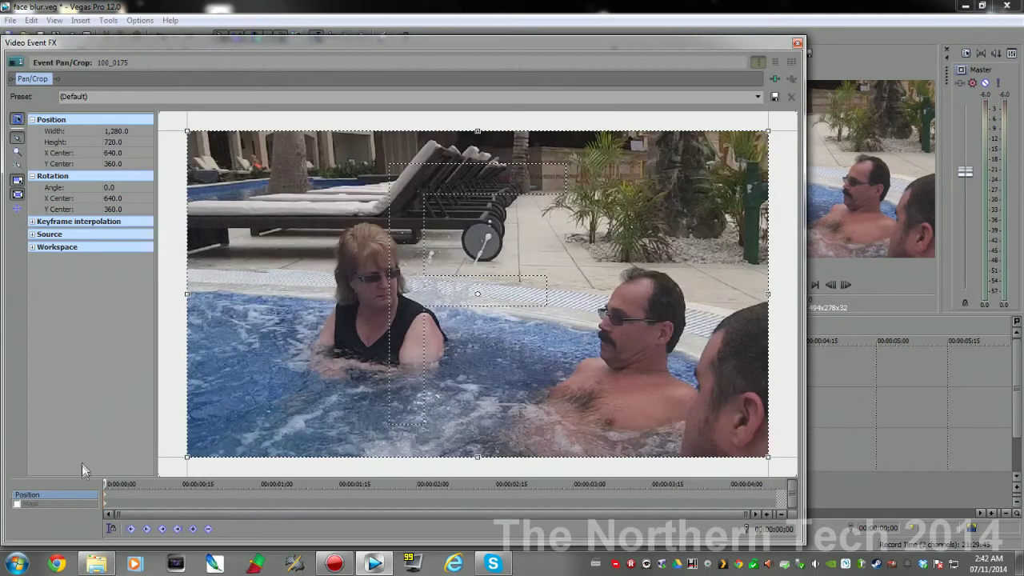
Enable masking and draw an oval mask over the woman's face
click(18, 503)
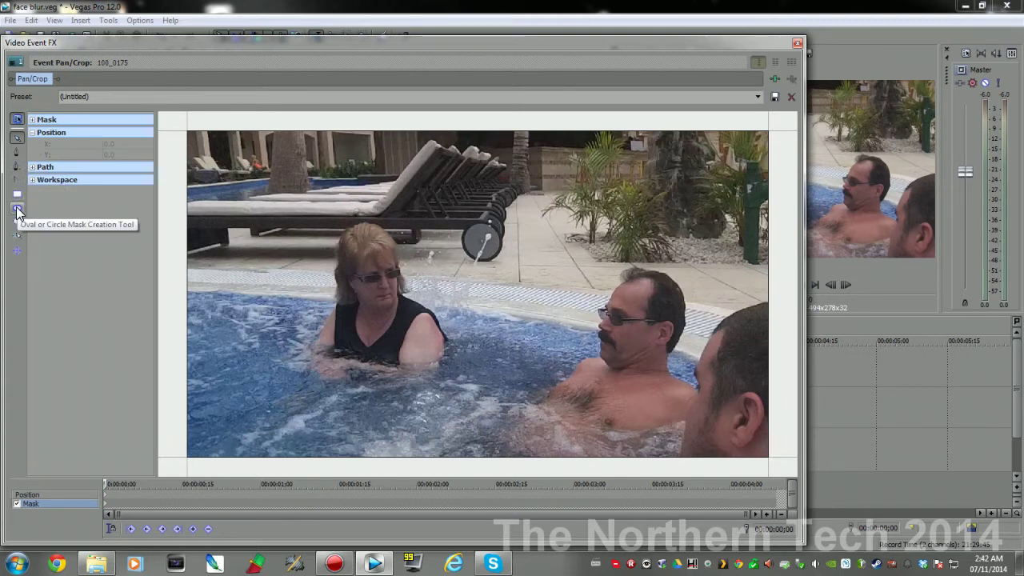
click(17, 209)
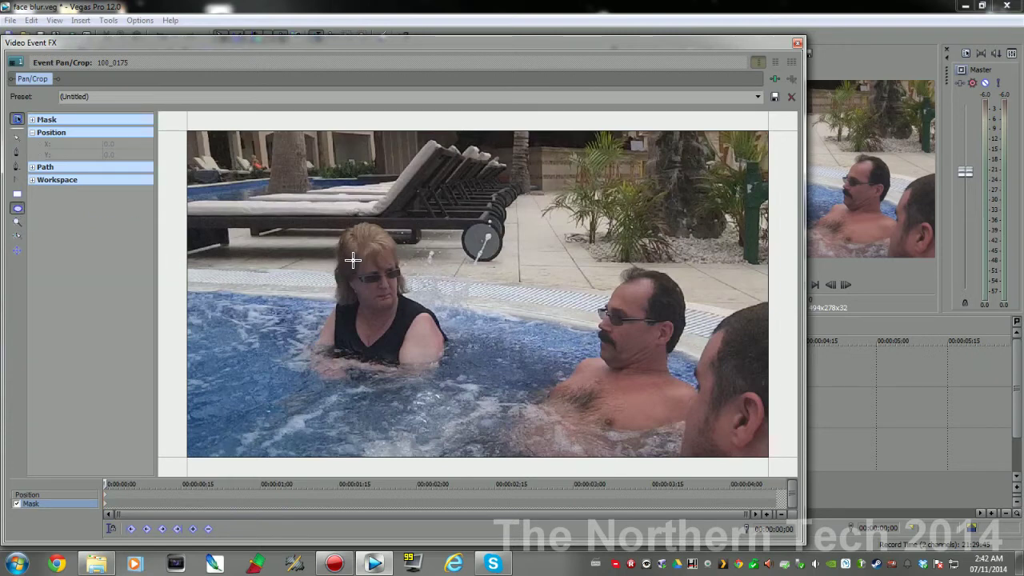
drag(352, 260, 402, 307)
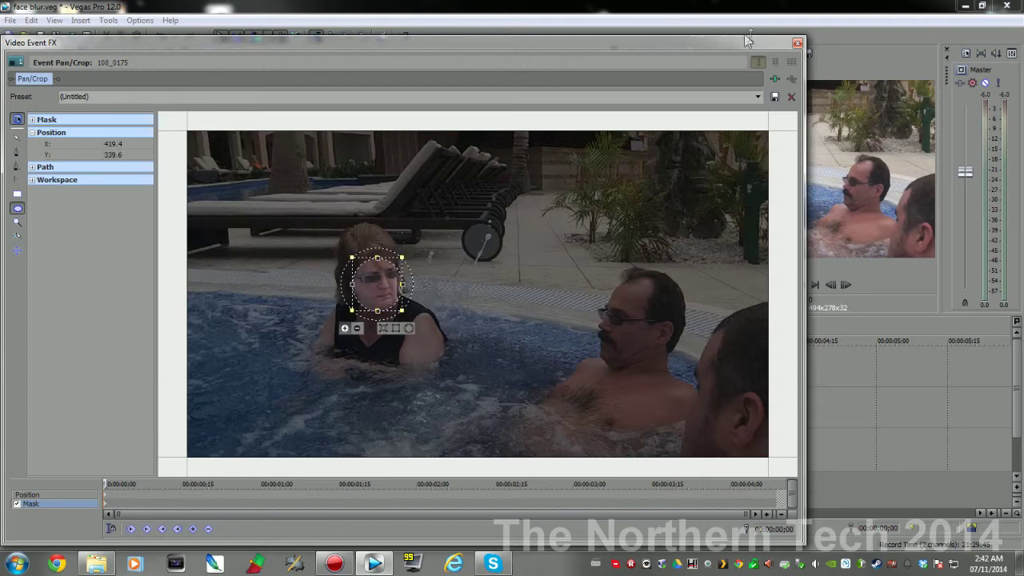
Set the mask's Path Mode to Negative and close the Video Event FX window
click(44, 167)
click(117, 179)
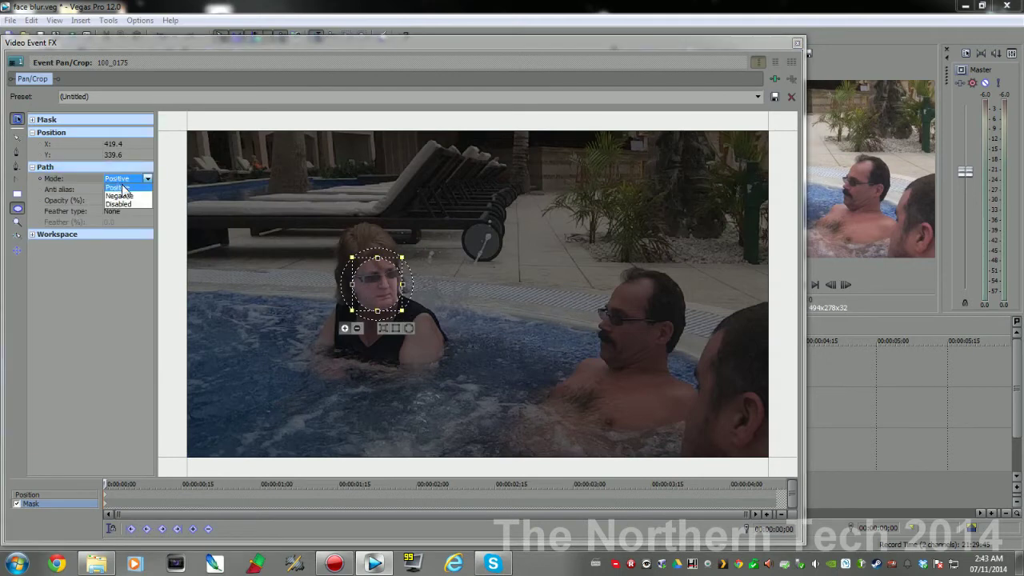
click(120, 195)
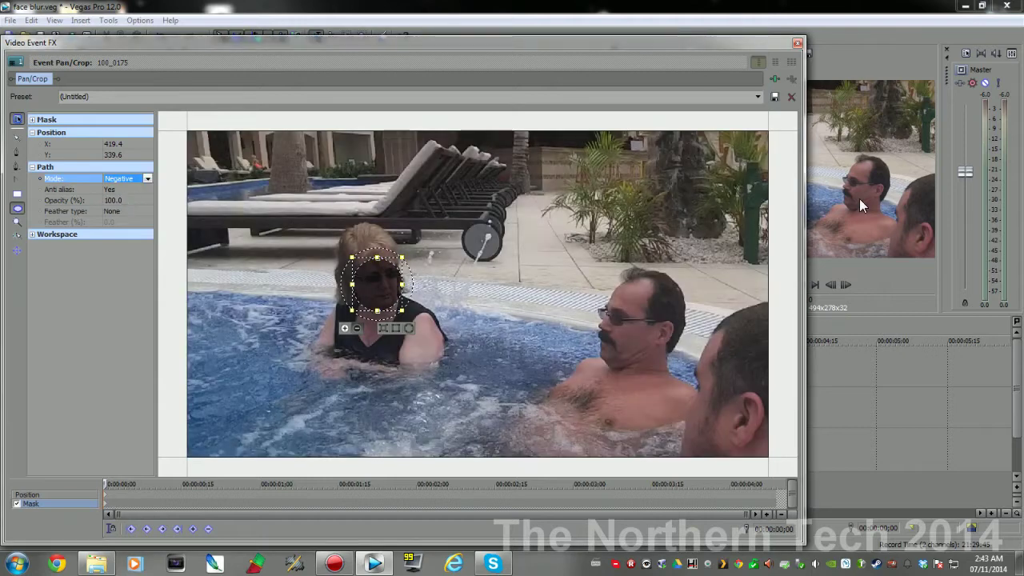
click(796, 43)
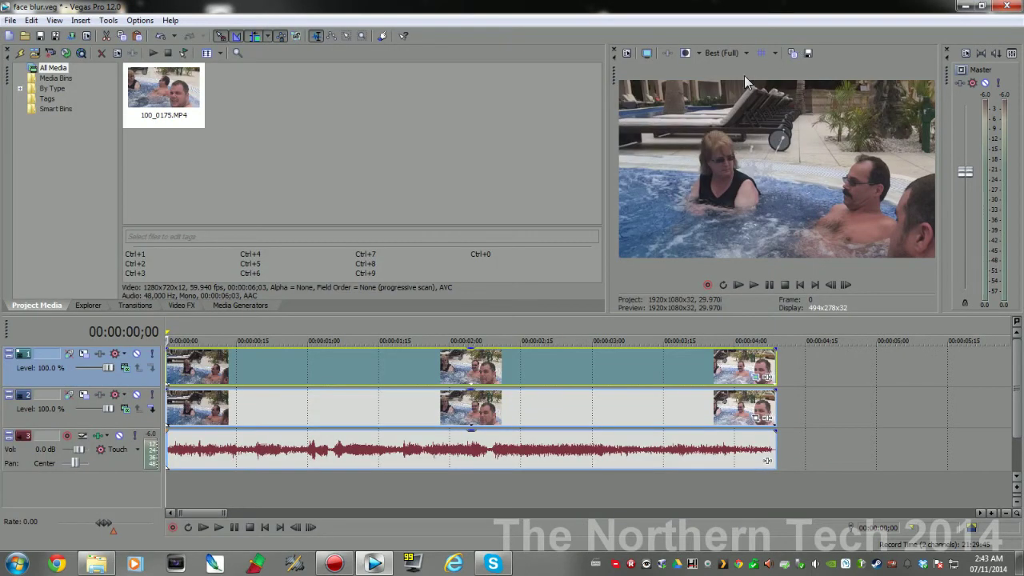
click(136, 394)
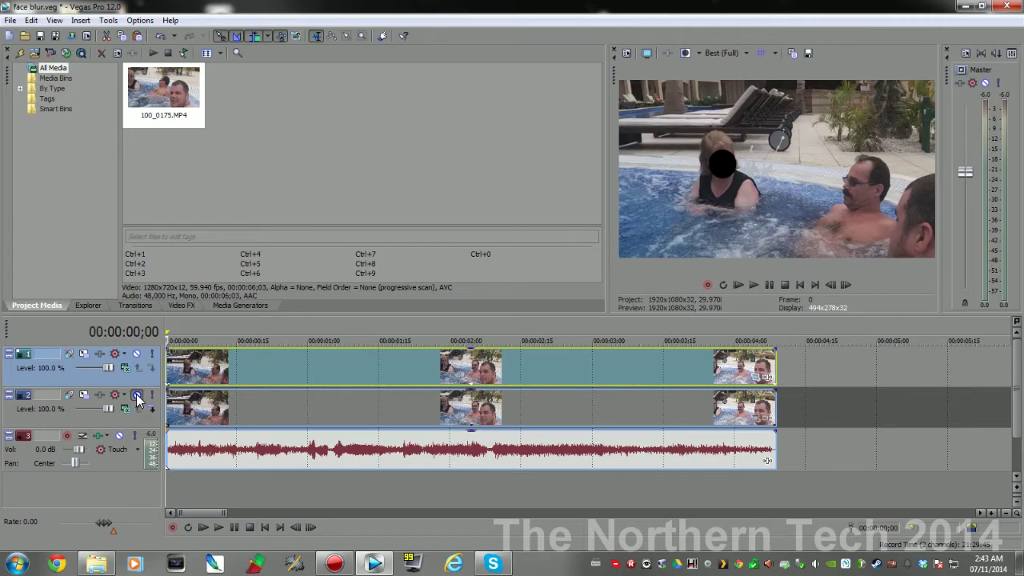
click(136, 395)
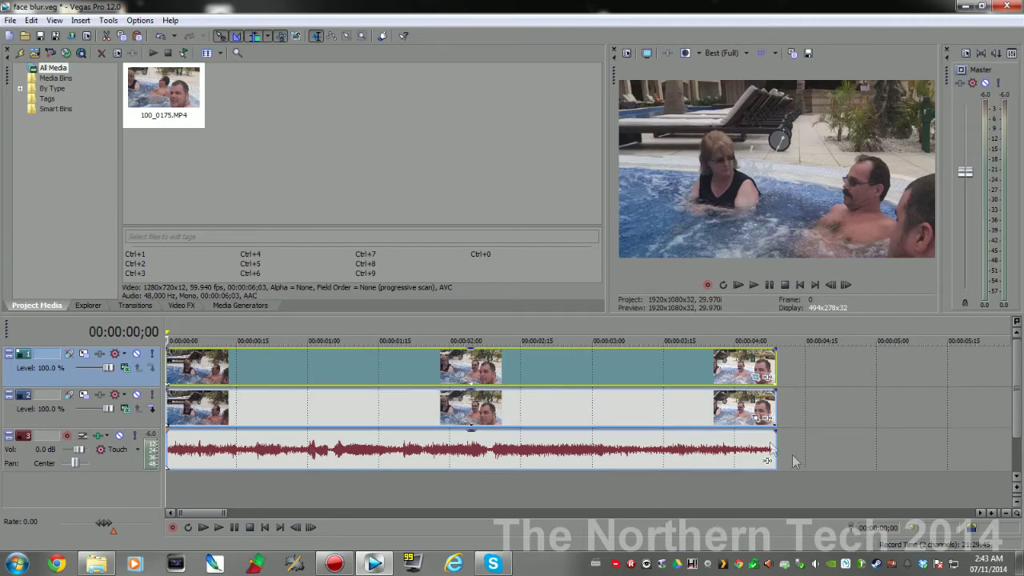
click(709, 411)
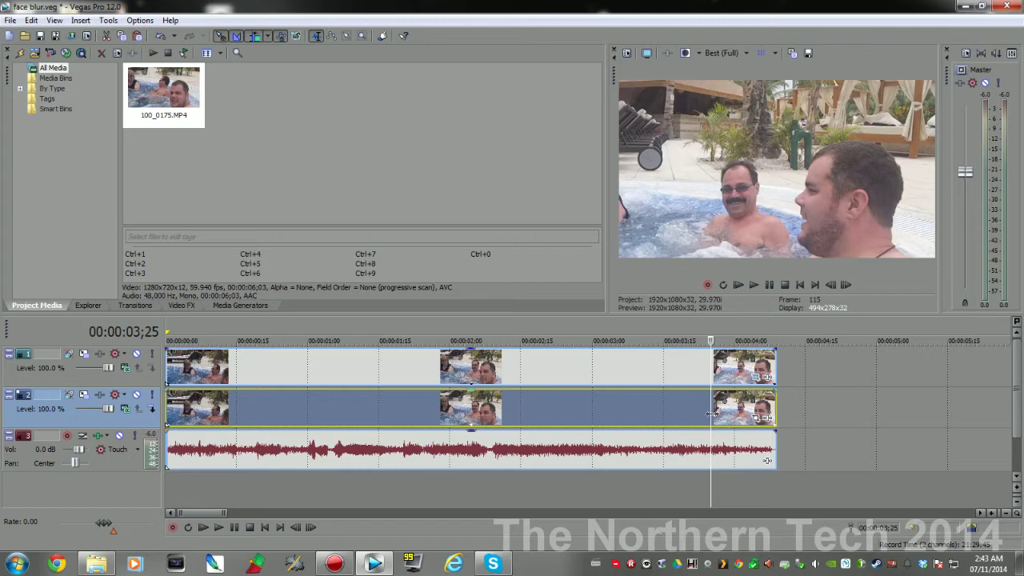
Add Sony Defocus to the track 2 video event and return the playhead to the start
click(767, 419)
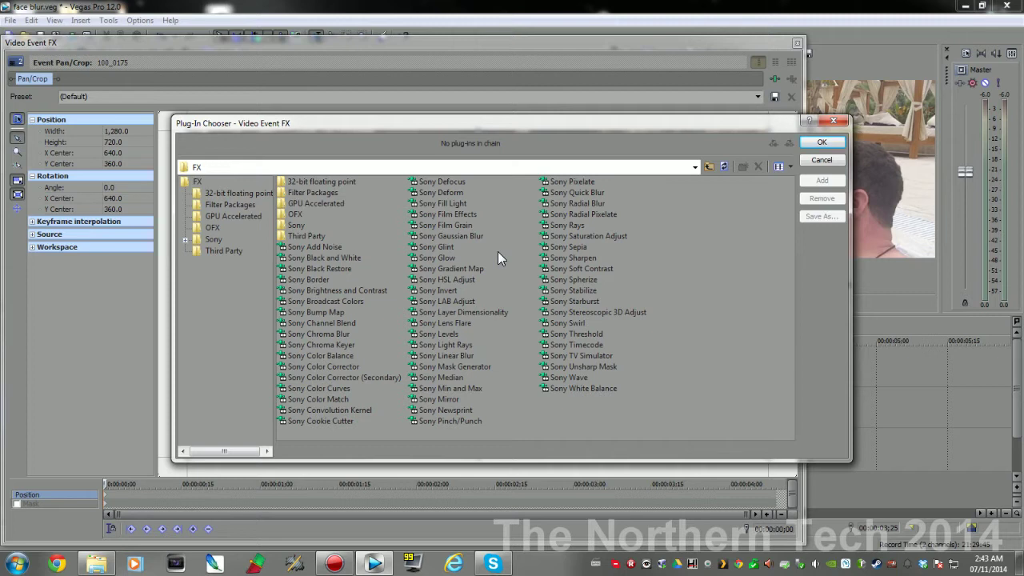
double_click(450, 181)
key(Return)
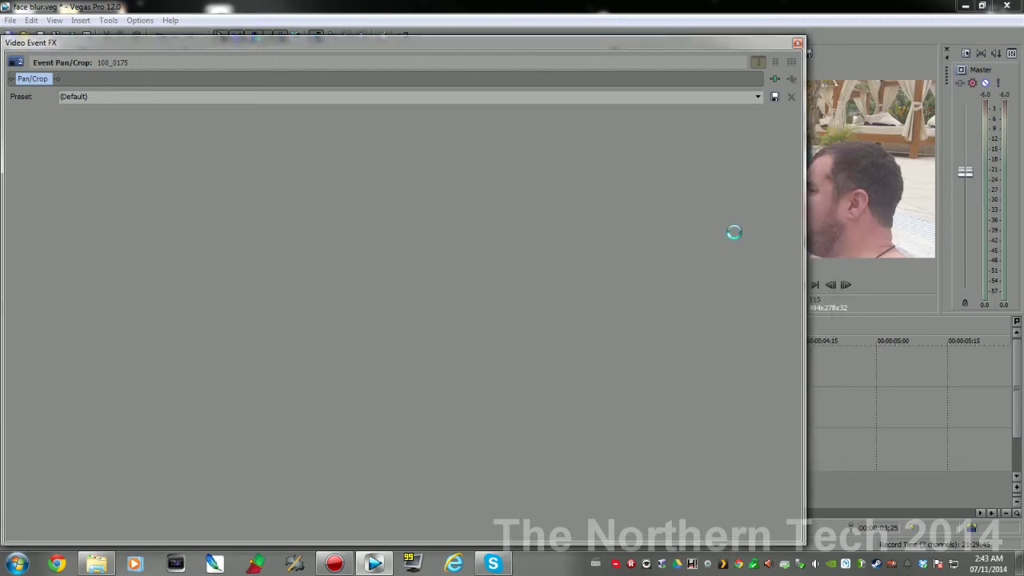
click(797, 42)
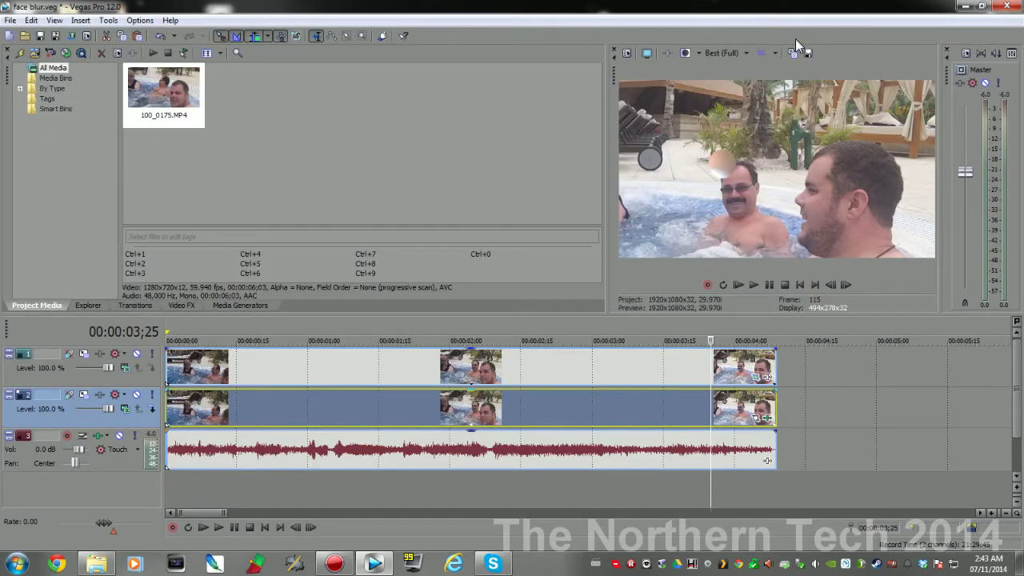
click(171, 400)
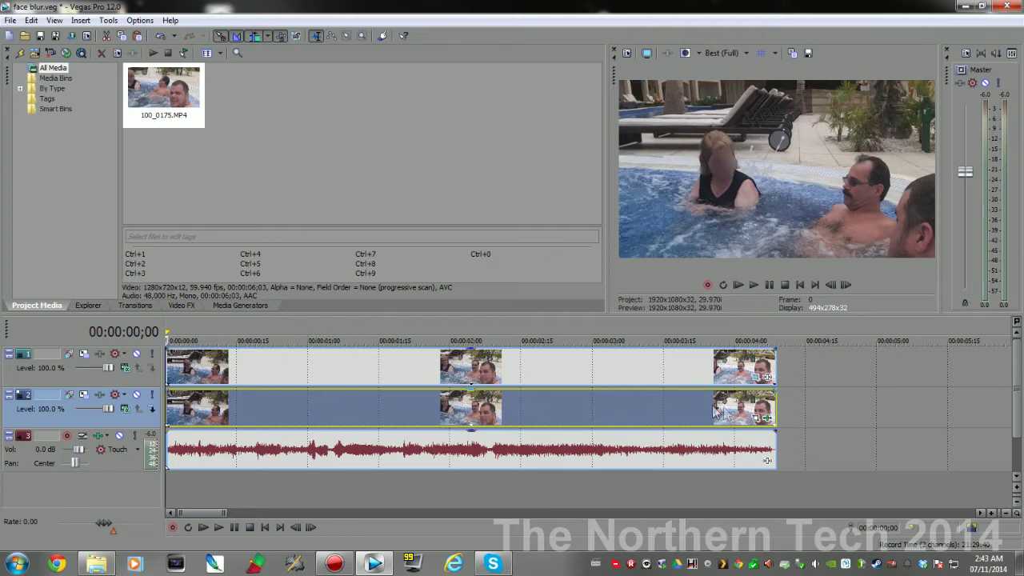
Set the top clip's face mask to an Out feather of 2.0%, then close Pan/Crop
click(761, 379)
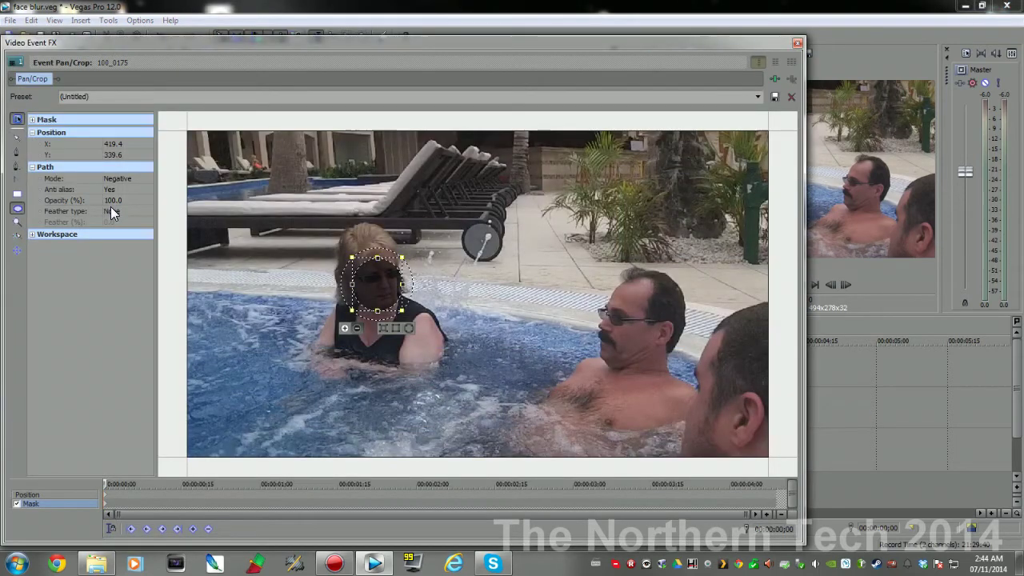
click(111, 209)
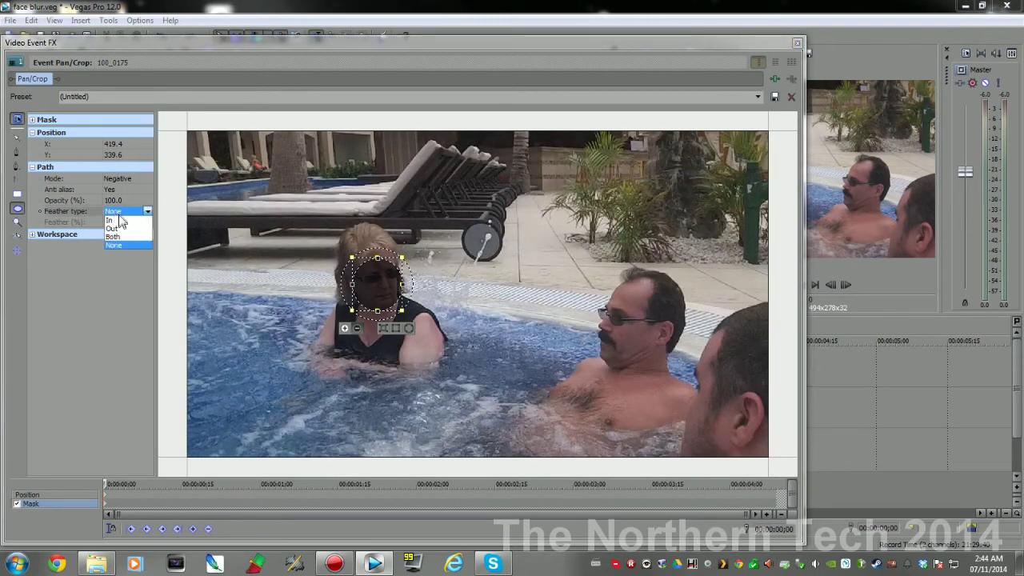
click(112, 228)
click(132, 221)
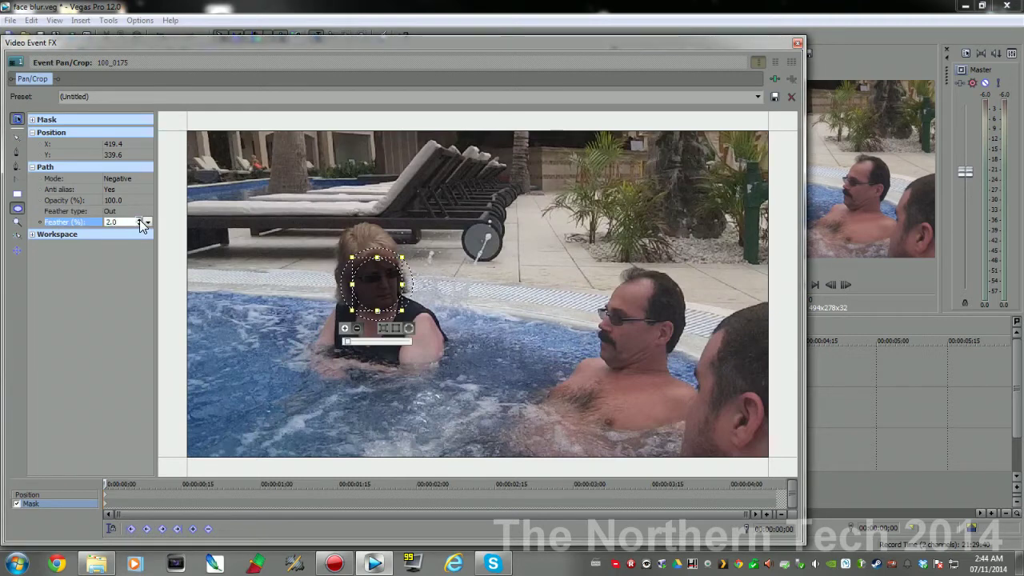
click(796, 44)
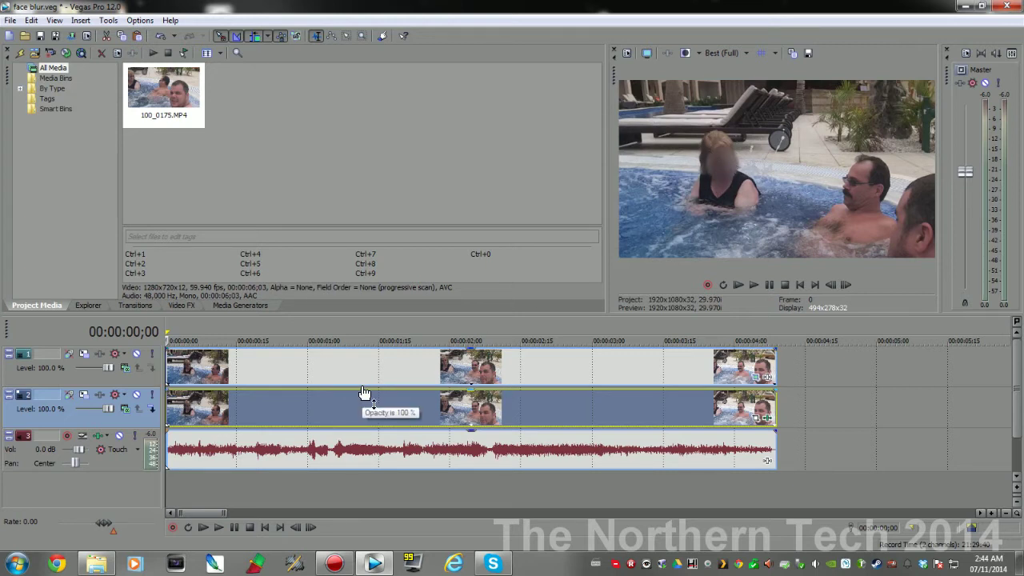
key(space)
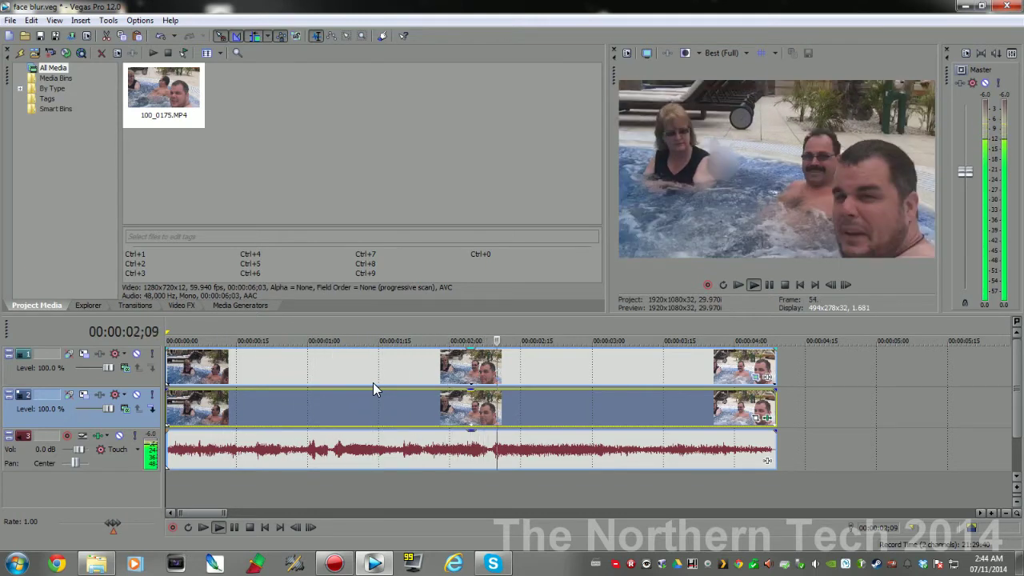
key(space)
click(171, 359)
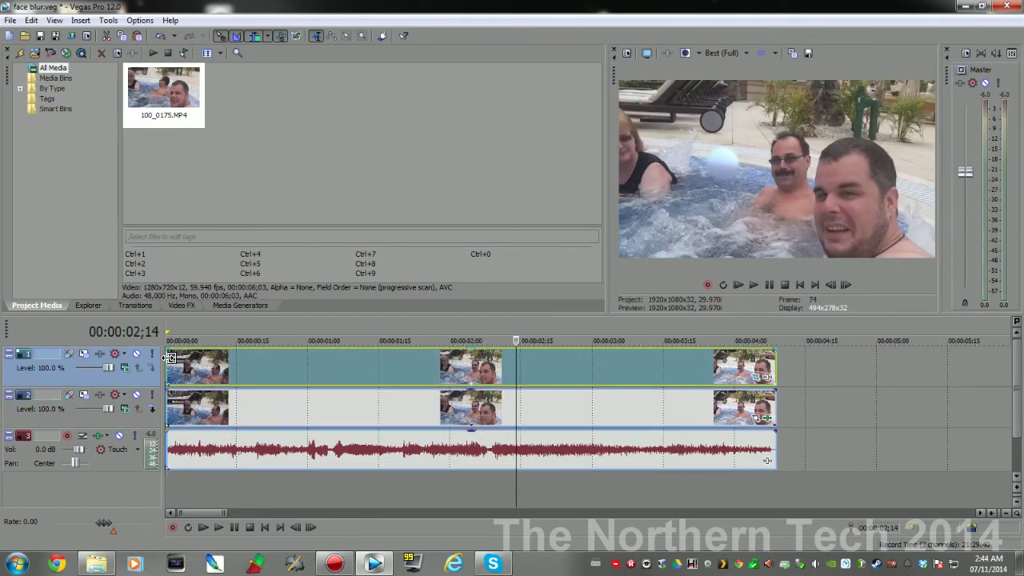
With the Normal Edit Tool in Pan/Crop, keyframe the mask onto her face over the first frames
click(757, 379)
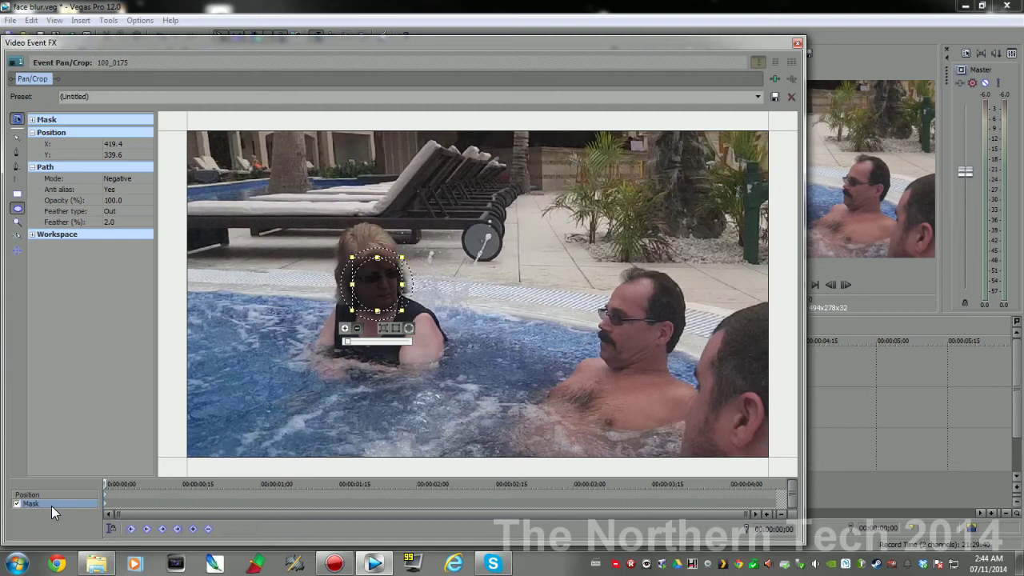
click(18, 140)
drag(105, 484, 111, 484)
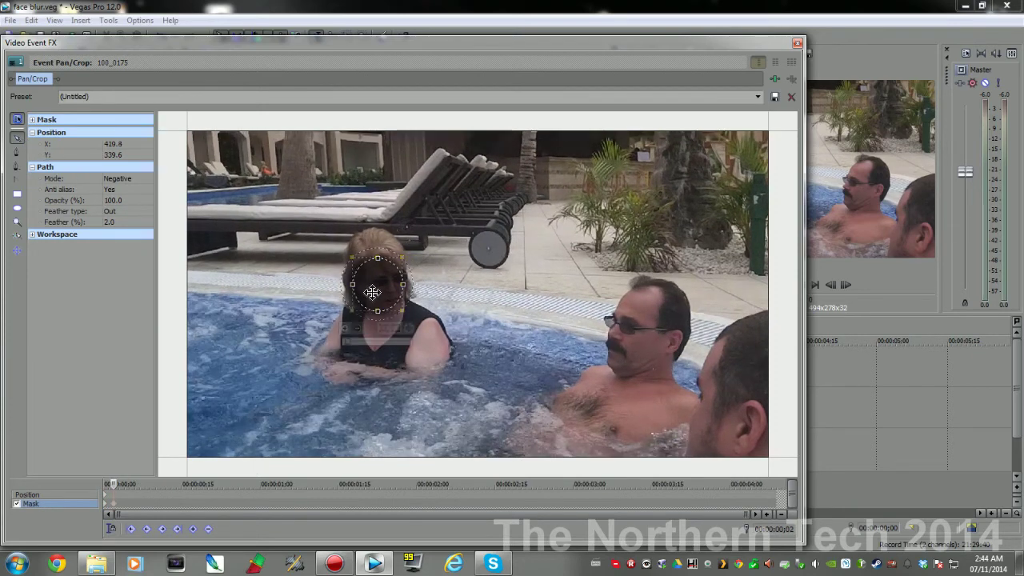
drag(372, 292, 380, 295)
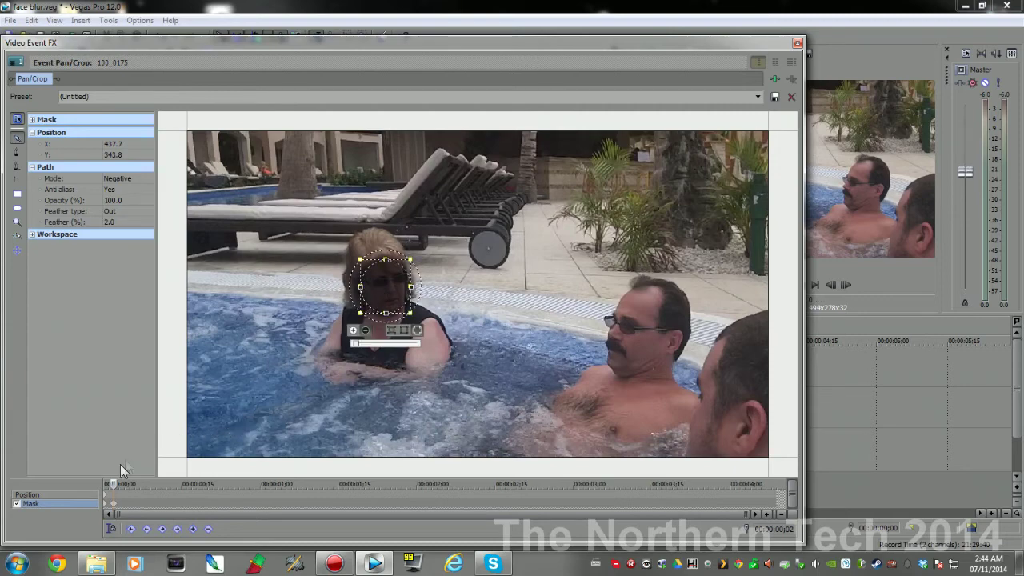
drag(111, 484, 136, 484)
drag(386, 285, 385, 289)
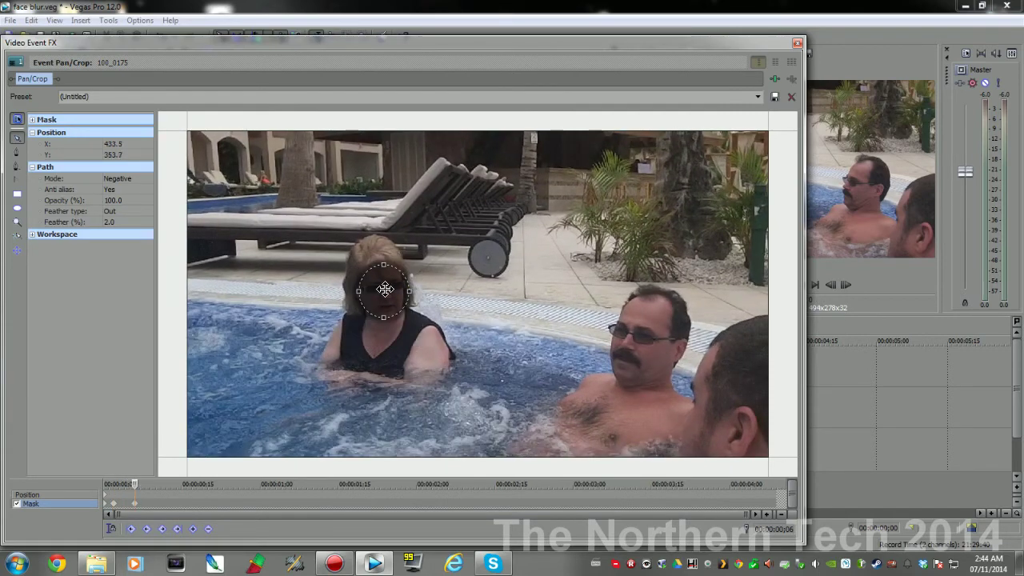
Keep keyframing the mask onto her face at frames 10, 18 and 25, advancing to frame 29
drag(138, 483, 156, 483)
drag(395, 299, 385, 301)
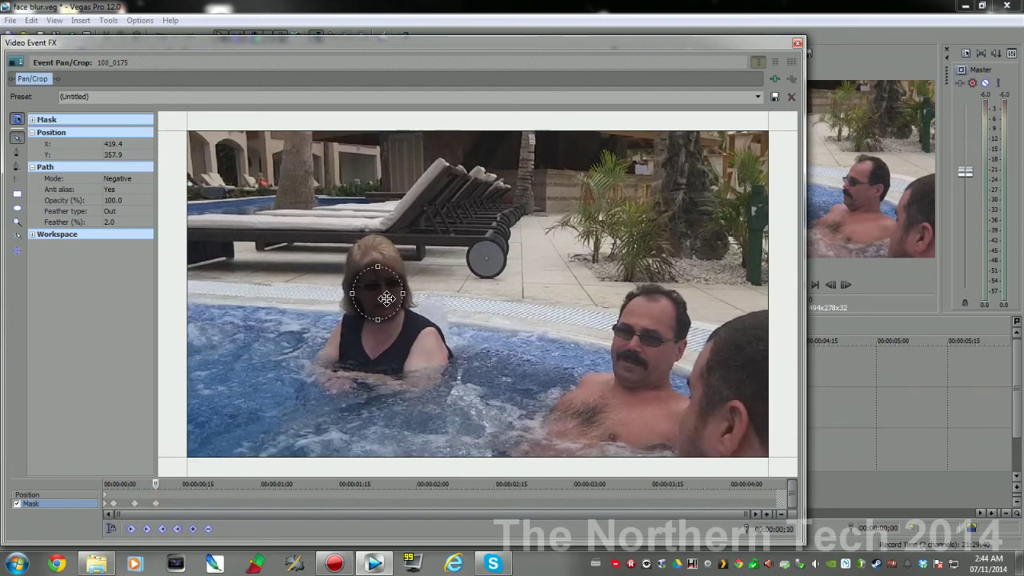
drag(157, 484, 196, 490)
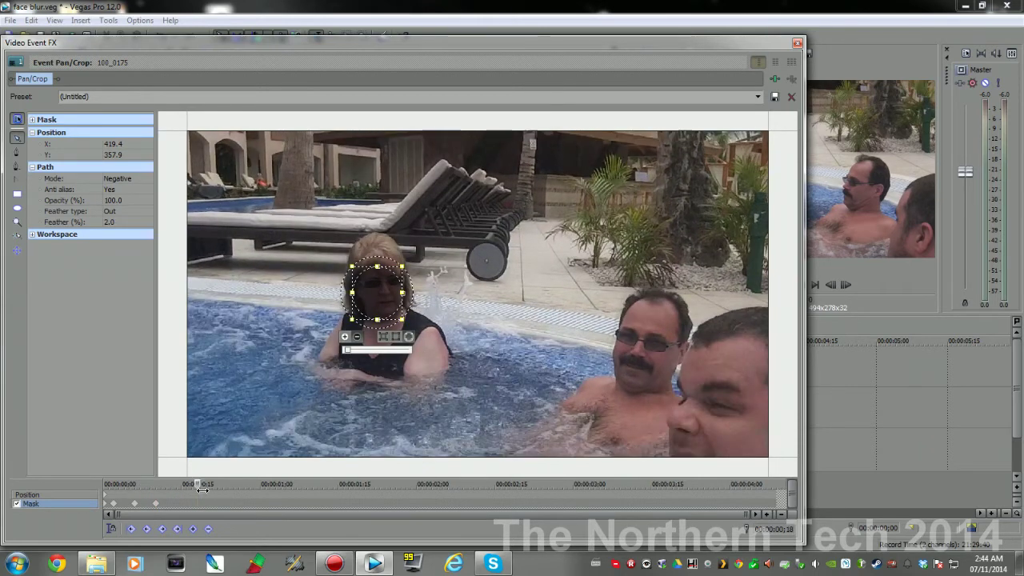
drag(376, 305, 353, 302)
click(227, 484)
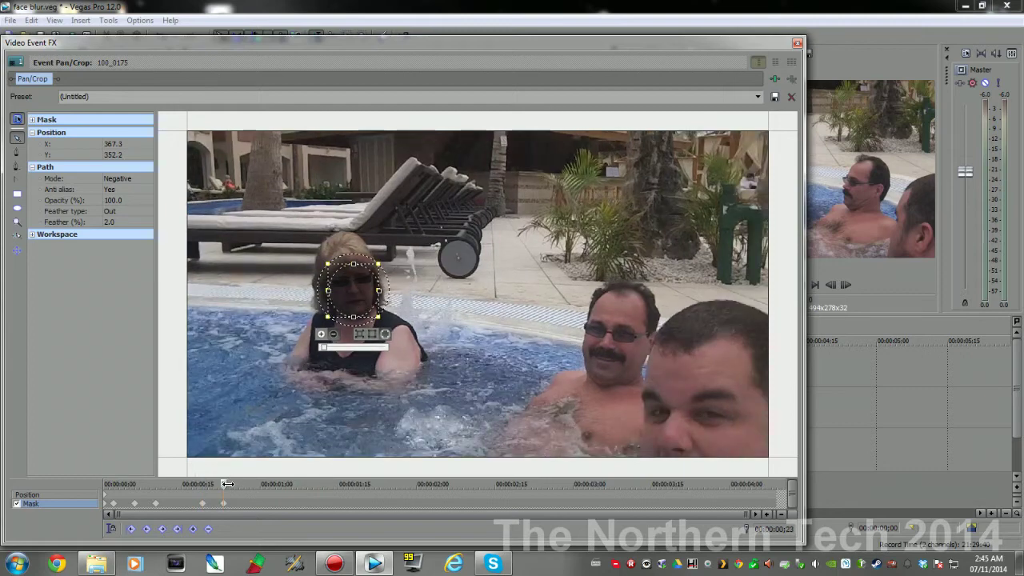
drag(227, 484, 233, 484)
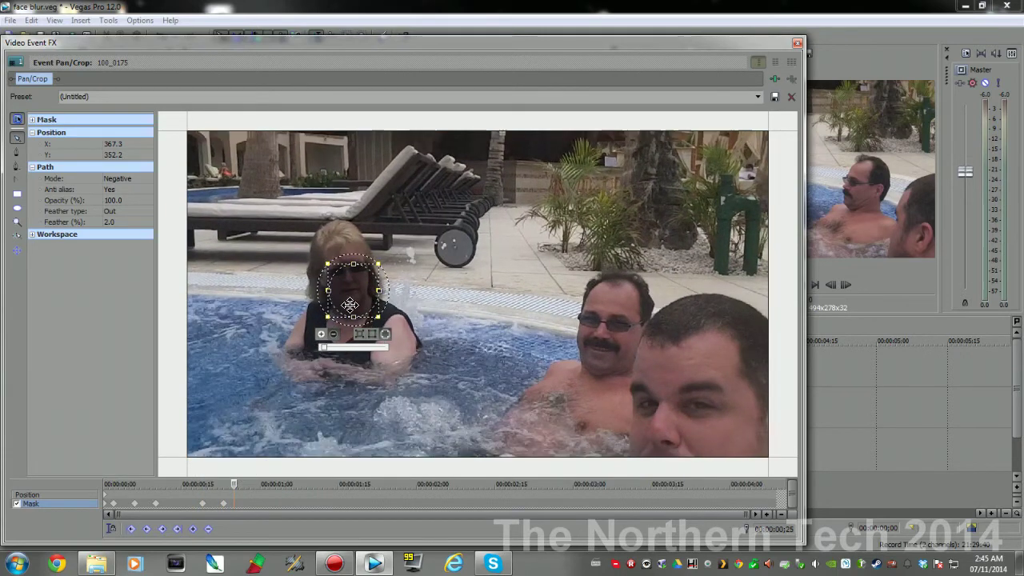
drag(350, 305, 331, 267)
key(Right)
key(Right)
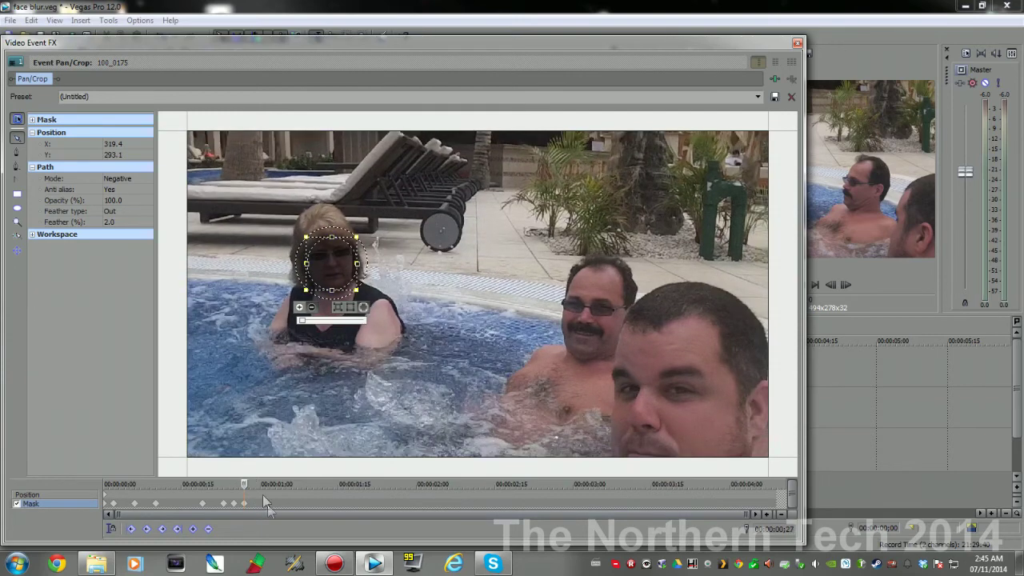
drag(248, 484, 255, 484)
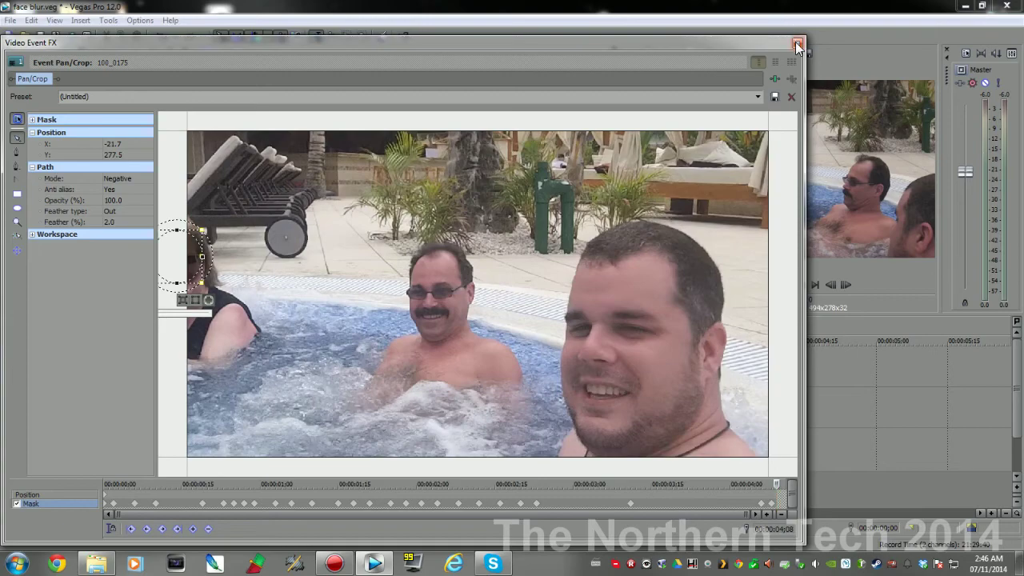
Scrub the effect timeline back to the start to check the mask tracks her face
drag(779, 484, 105, 483)
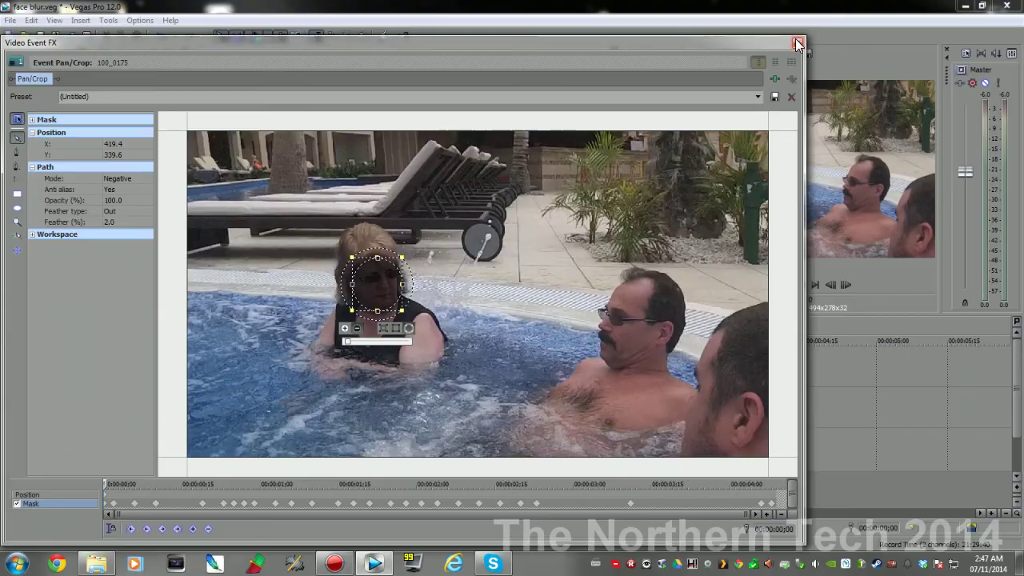